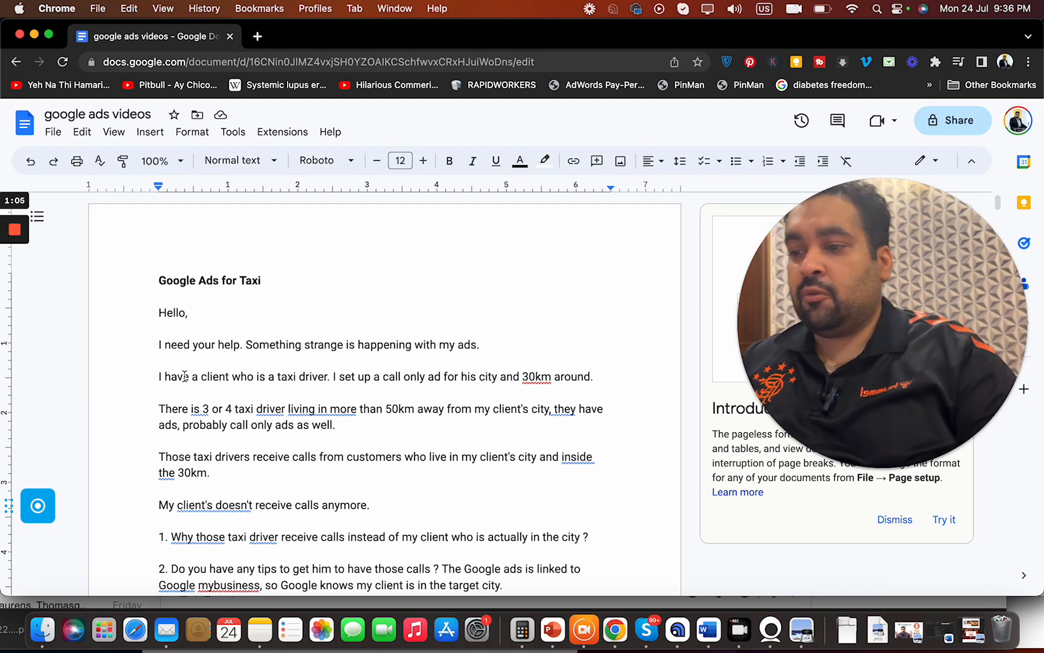
- Read the "Google Ads for Taxi" question from its opening down to the client's daily budget line
left_click_drag(590, 375, 557, 375)
left_click(244, 481)
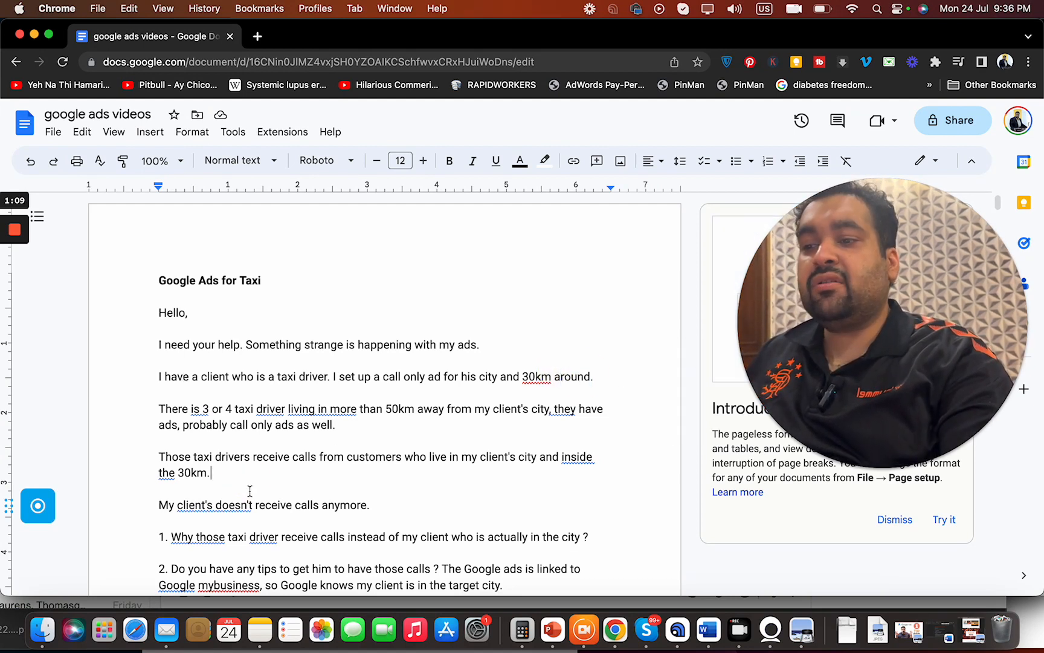
left_click(250, 491)
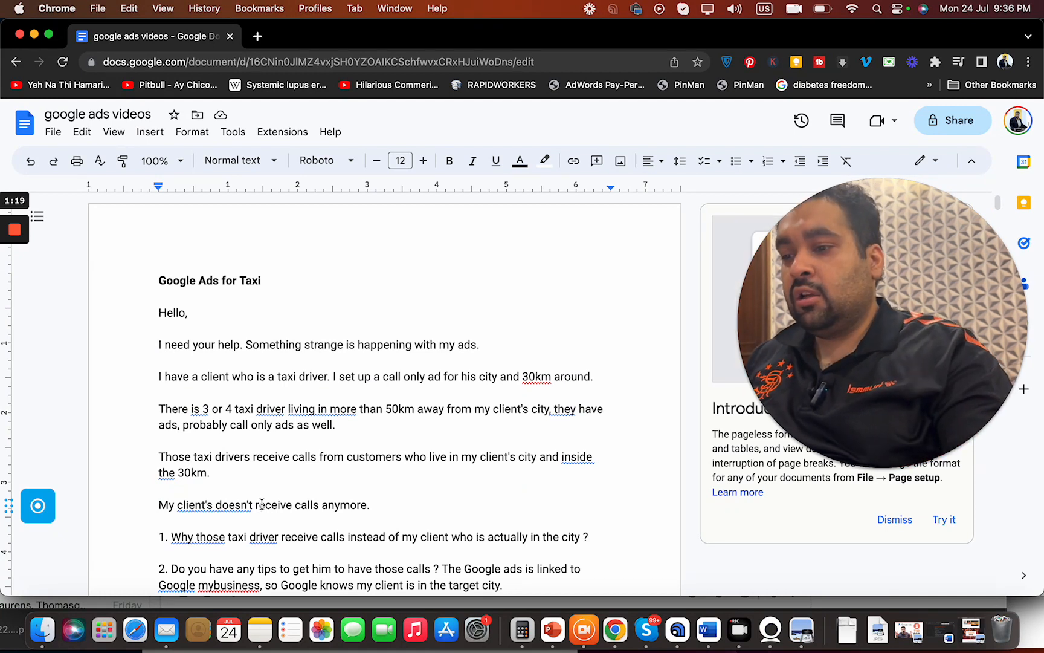
key("Down")
key("Down")
key("Down")
key("Down")
key("Down")
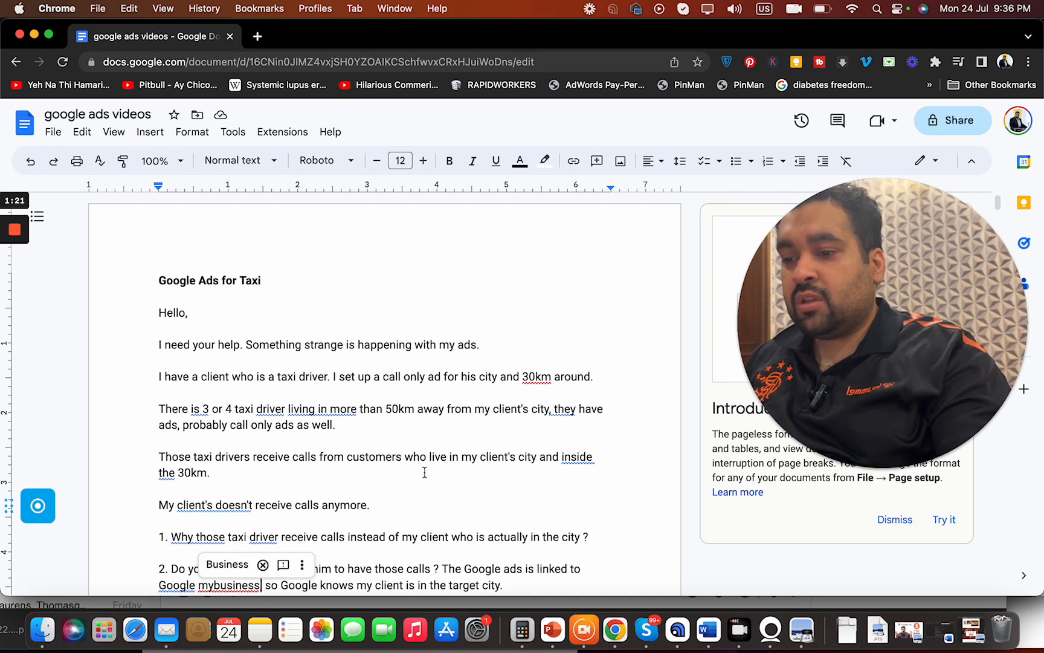
left_click(435, 495)
key("Down")
key("Down")
key("Down")
key("Down")
key("Down")
key("Down")
key("Down")
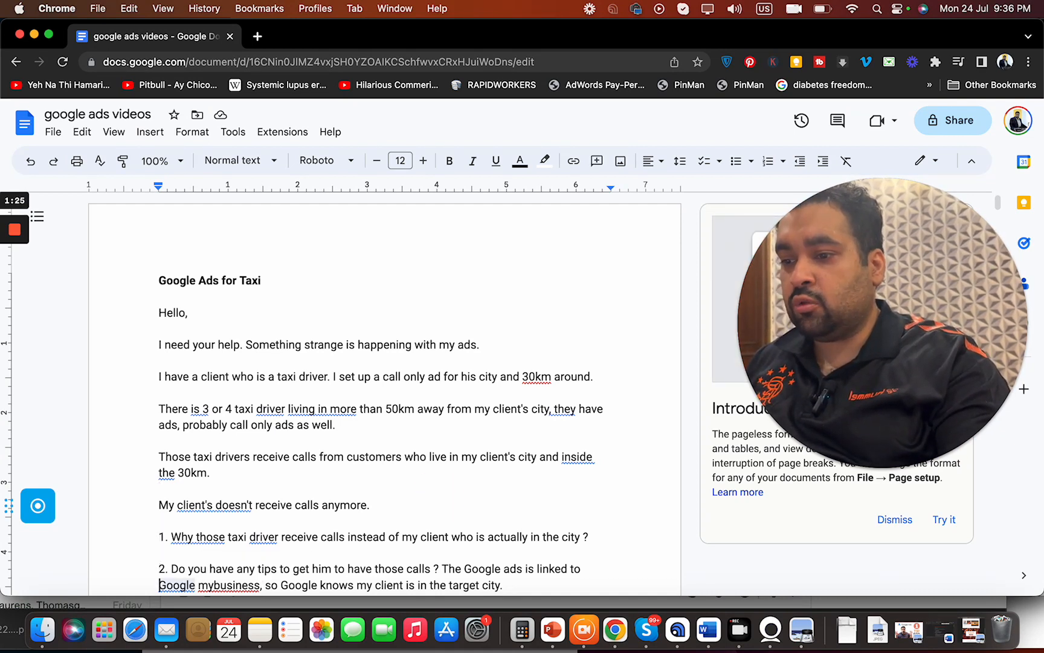
key("Down")
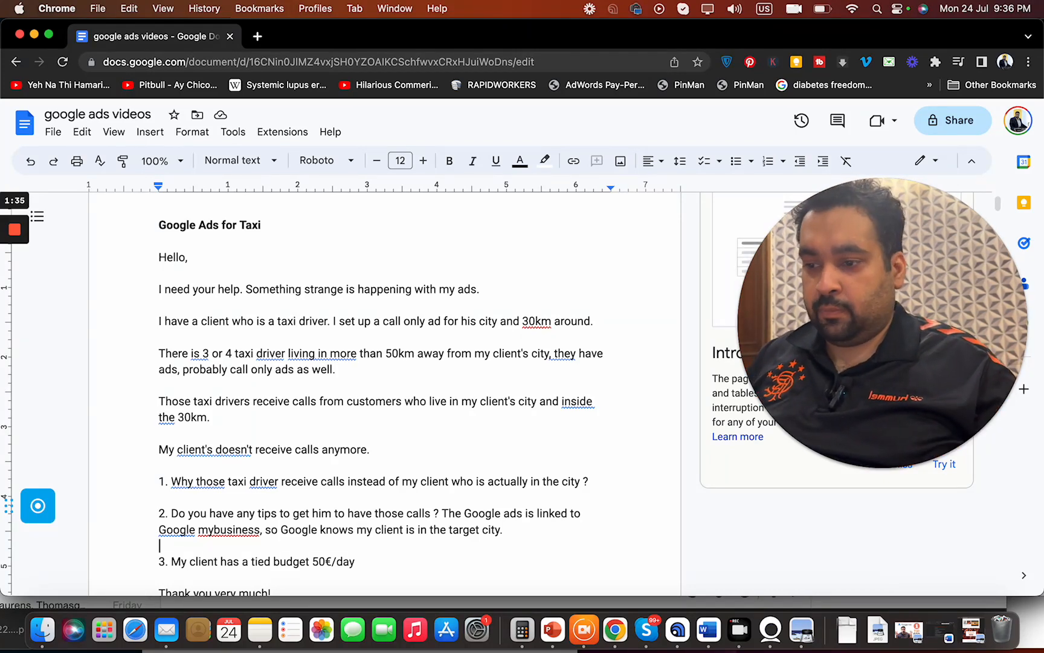
key("Down")
key("Down")
key("Down")
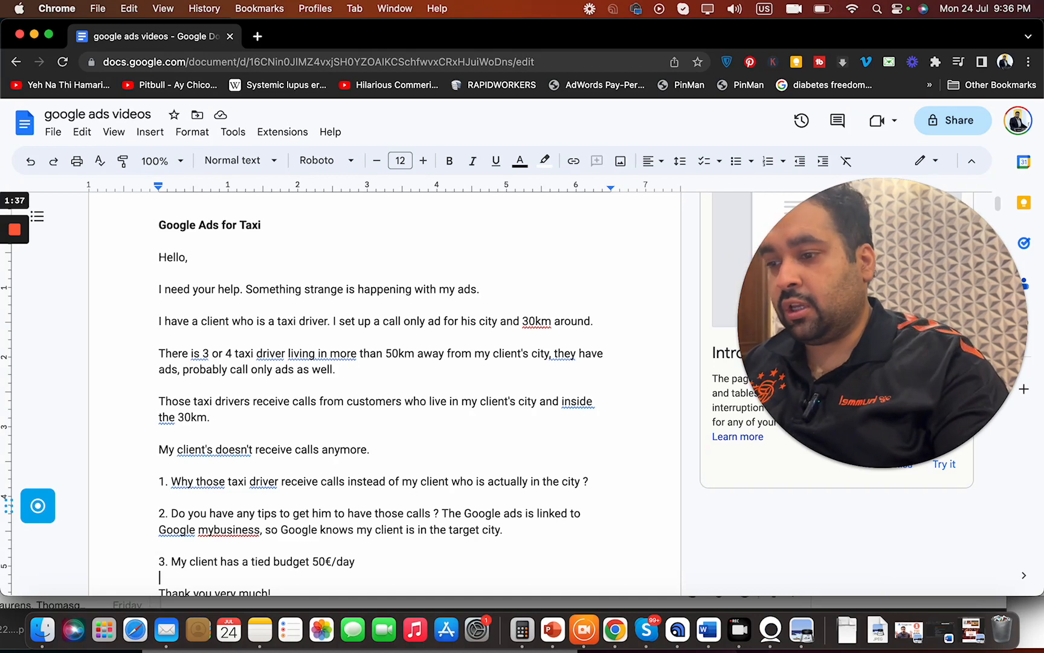
- Go back up through the taxi question to its title to review the numbered points and the problem description
key("Up")
key("Up")
key("Up")
key("Up")
key("Up")
key("Up")
key("Up")
key("Up")
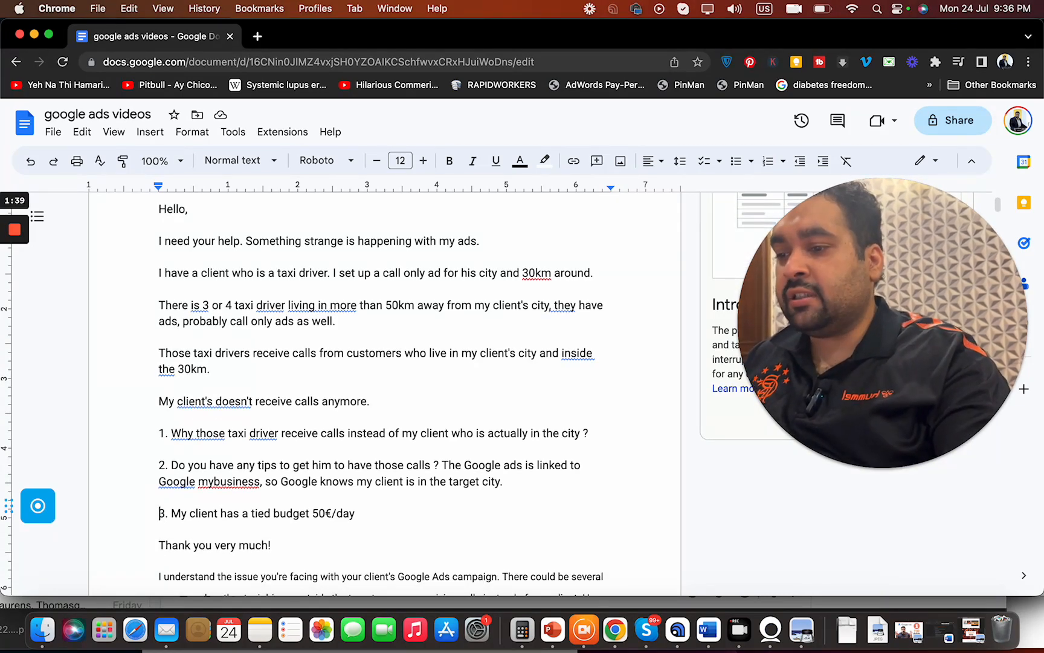
key("Up")
key("Up")
key("Up")
key("Up")
key("Up")
key("Up")
key("Up")
key("Up")
key("Up")
key("Up")
key("Up")
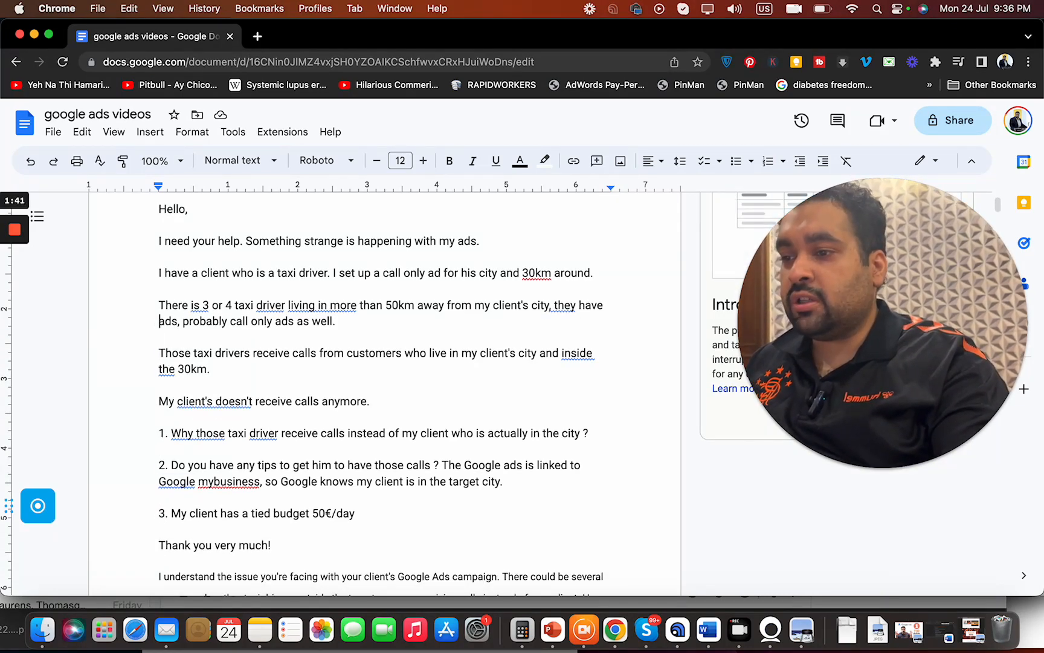
key("Up")
key("Up")
key("Up")
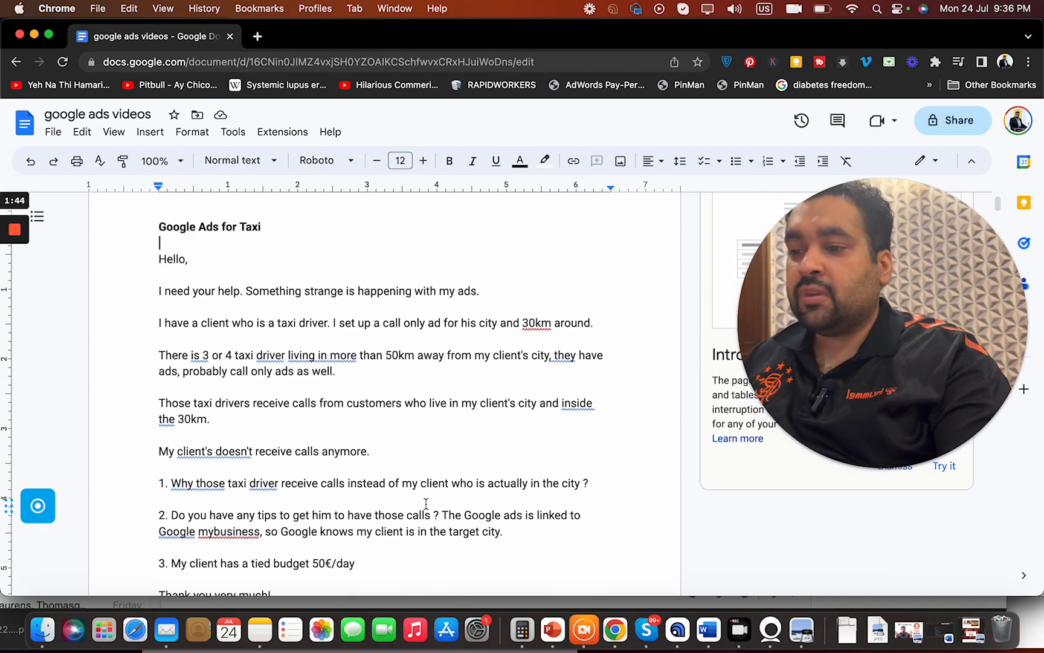
- Insert several blank lines after the daily budget line to make room for an answer
left_click(386, 566)
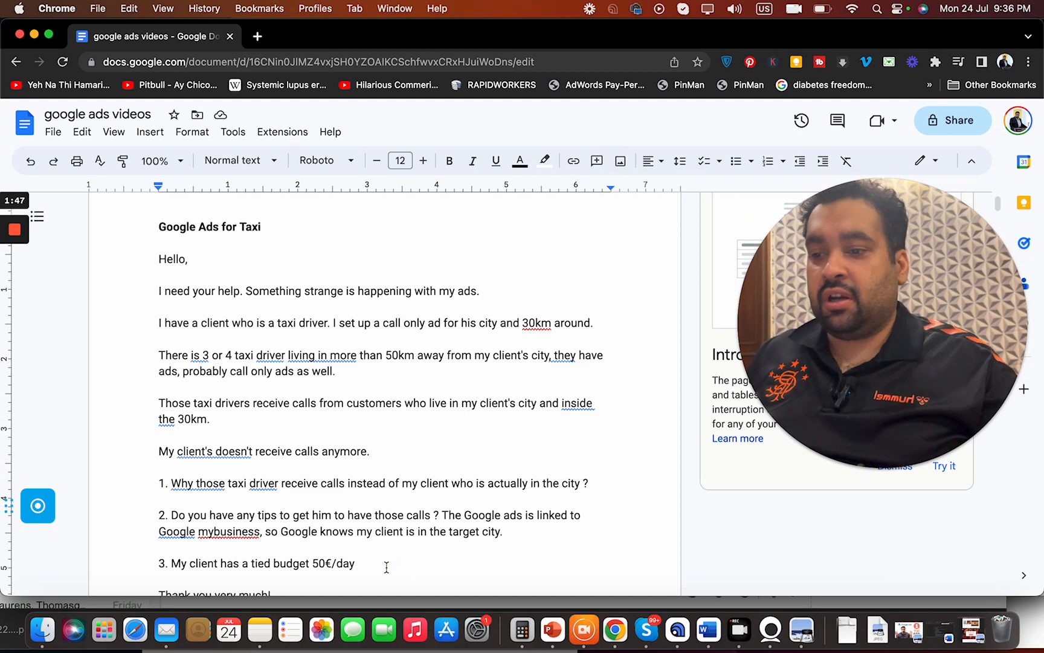
key("Return")
key("Return")
key("Return")
key("Return")
key("Return")
key("Return")
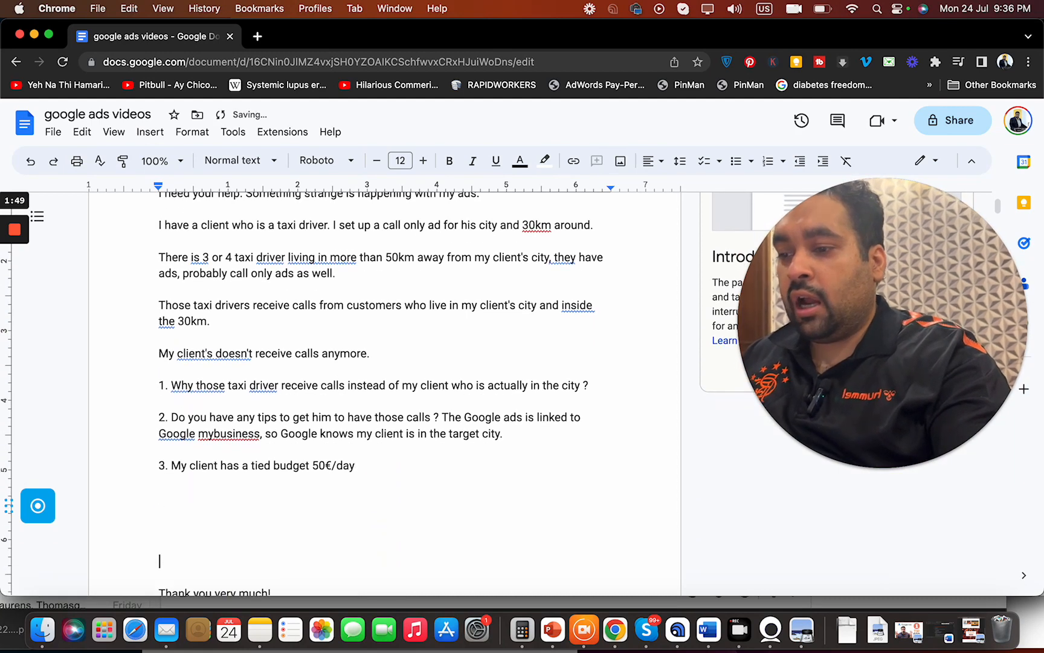
key("Up")
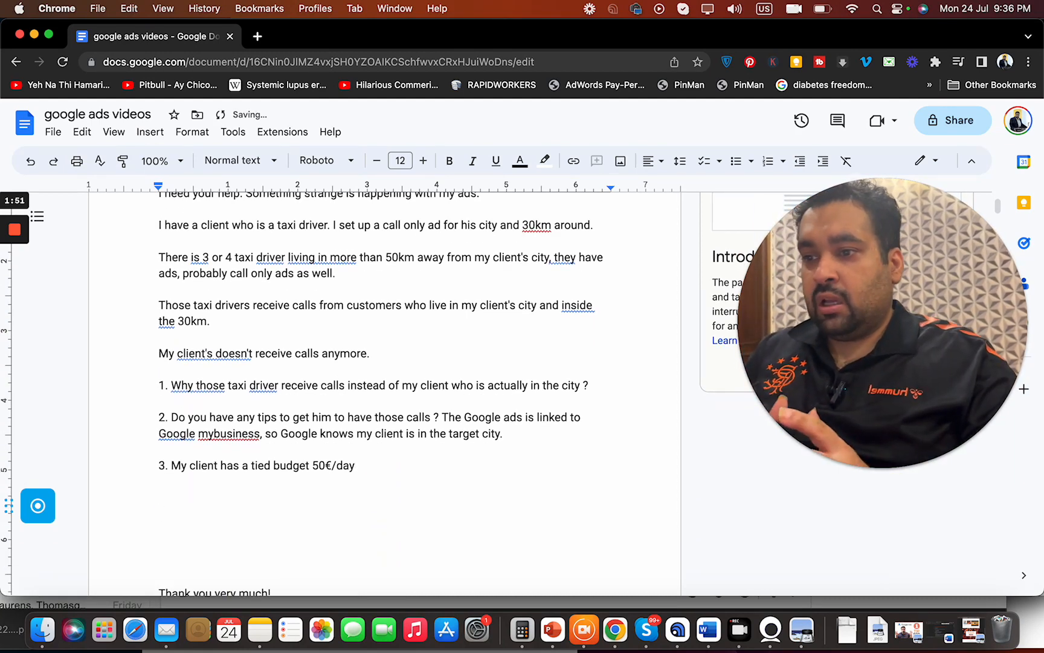
- Write the answer line "Understand your past data to determine peak timings." in the blank space below the budget line
type("Un")
type("nders")
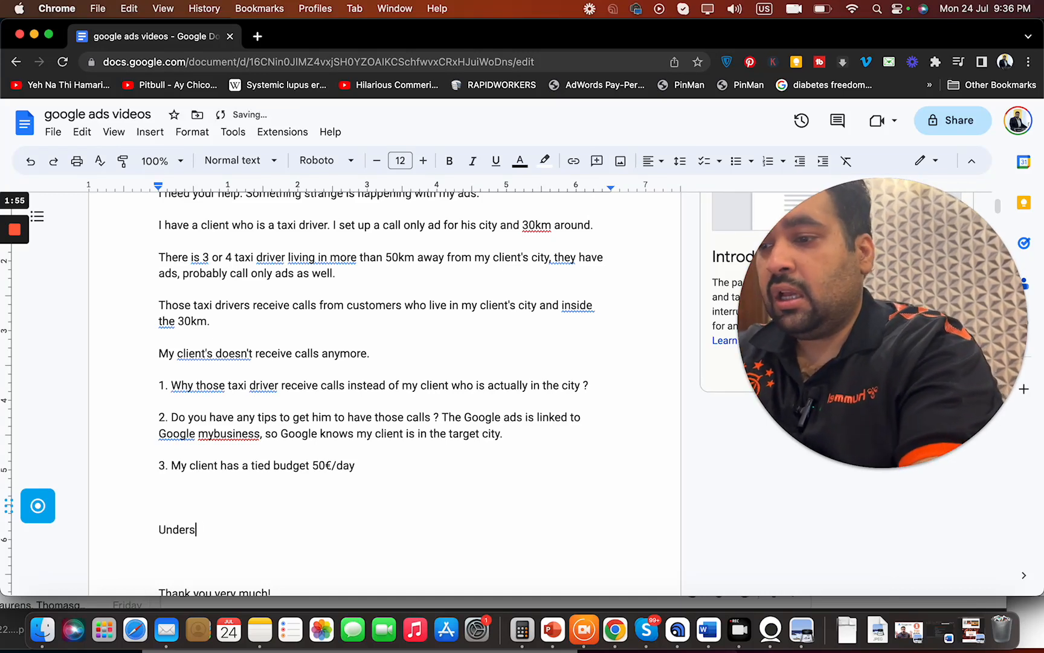
type("tand your past d")
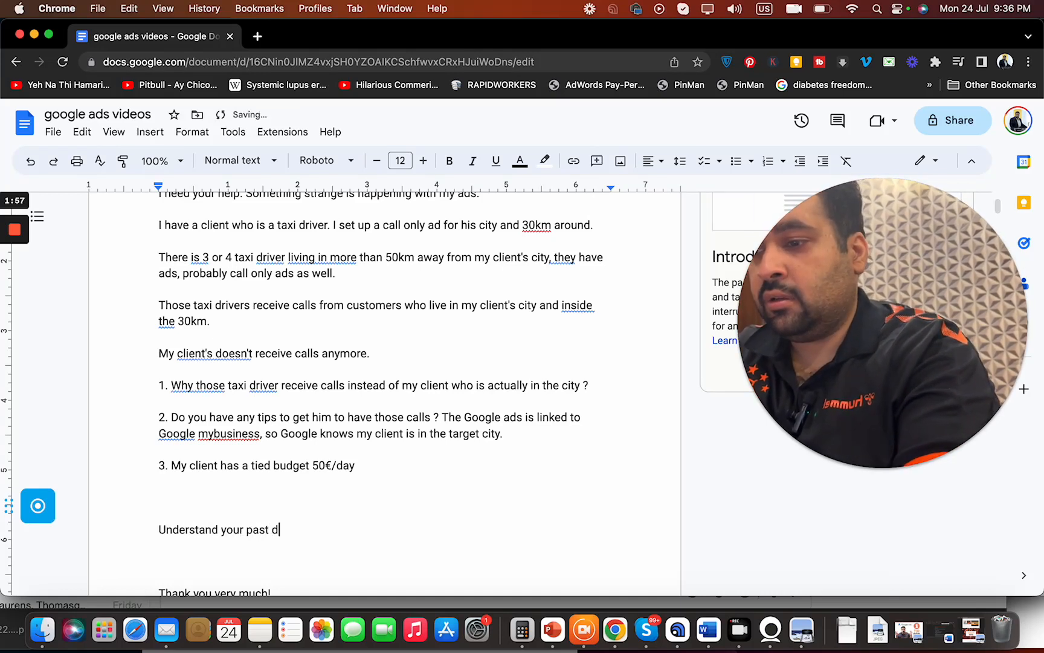
type("ata to determin")
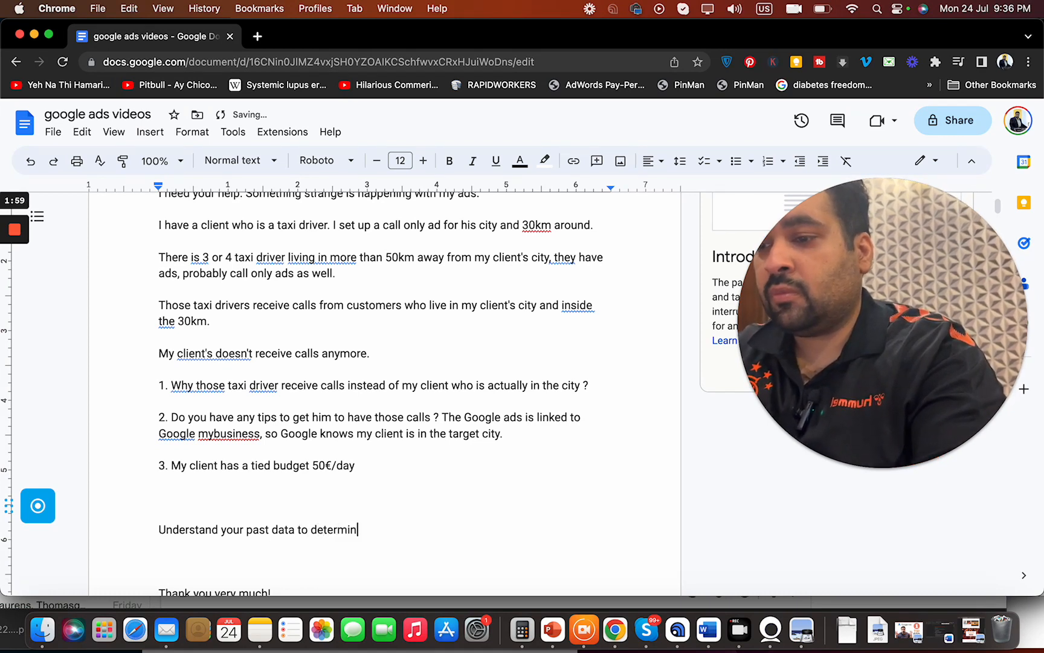
type("e peak")
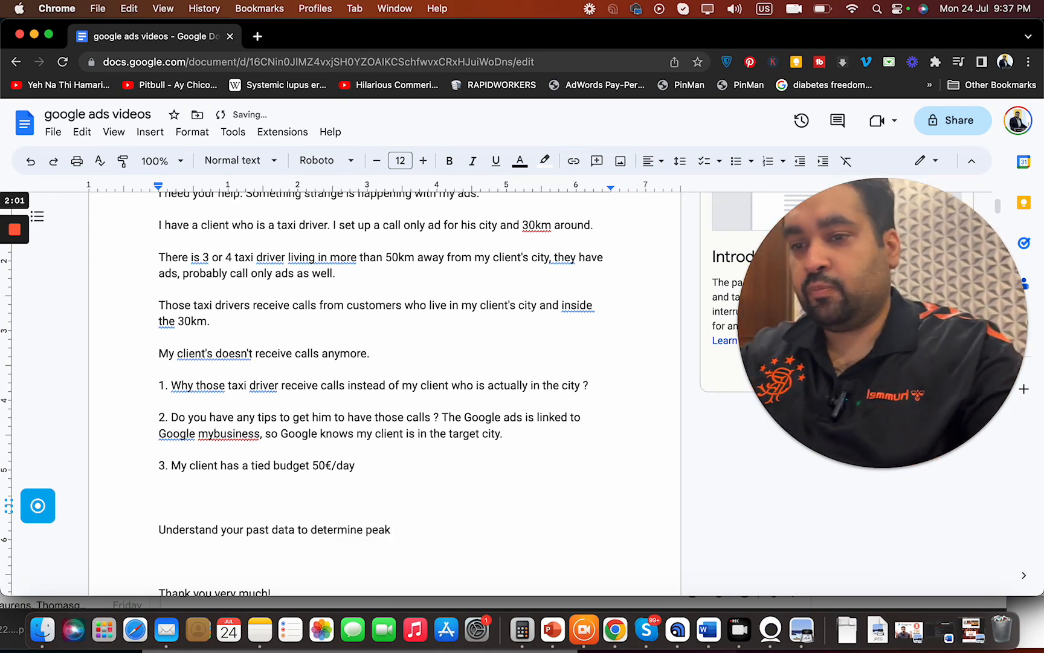
type(" timing")
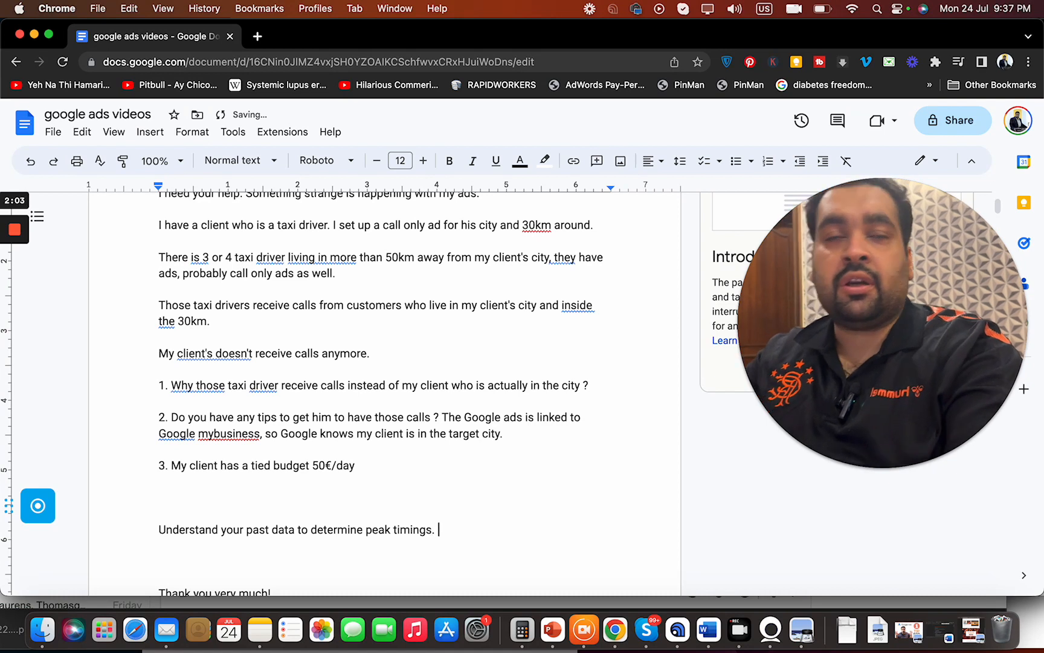
type("s.")
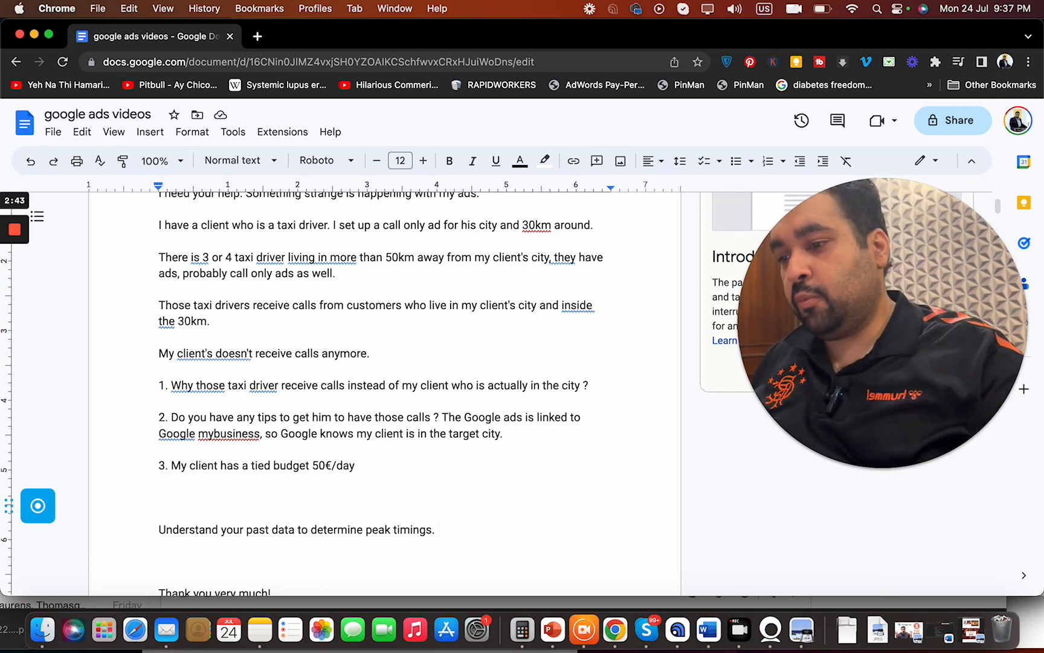
- Add a second answer line reading "Look on competitors, i can get some data semrush.com." and start a new line below it
key("Return")
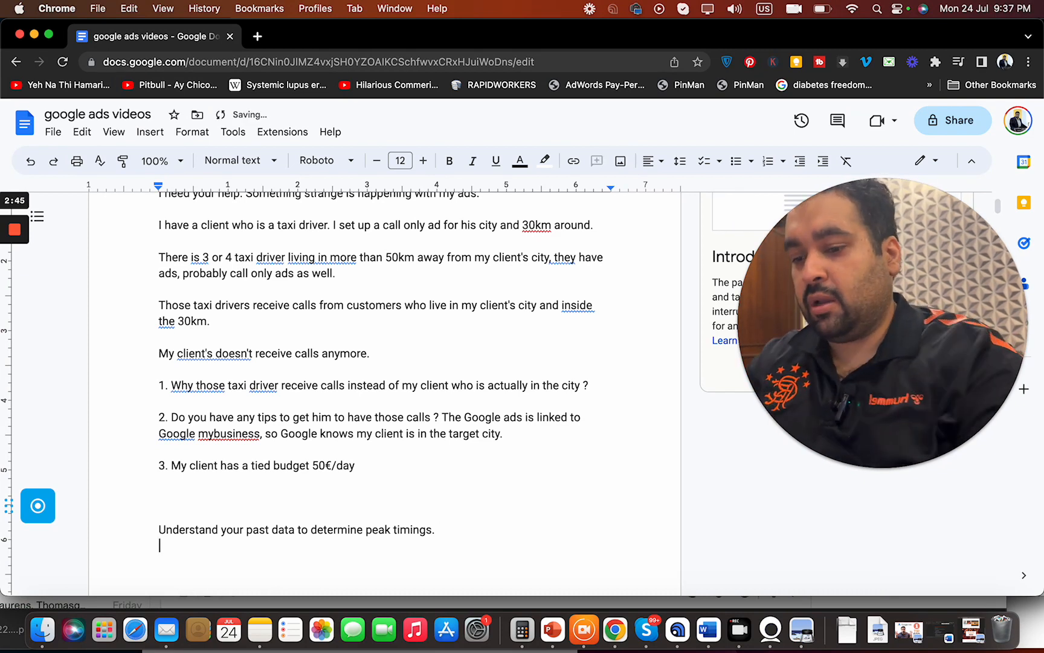
type("Look on com")
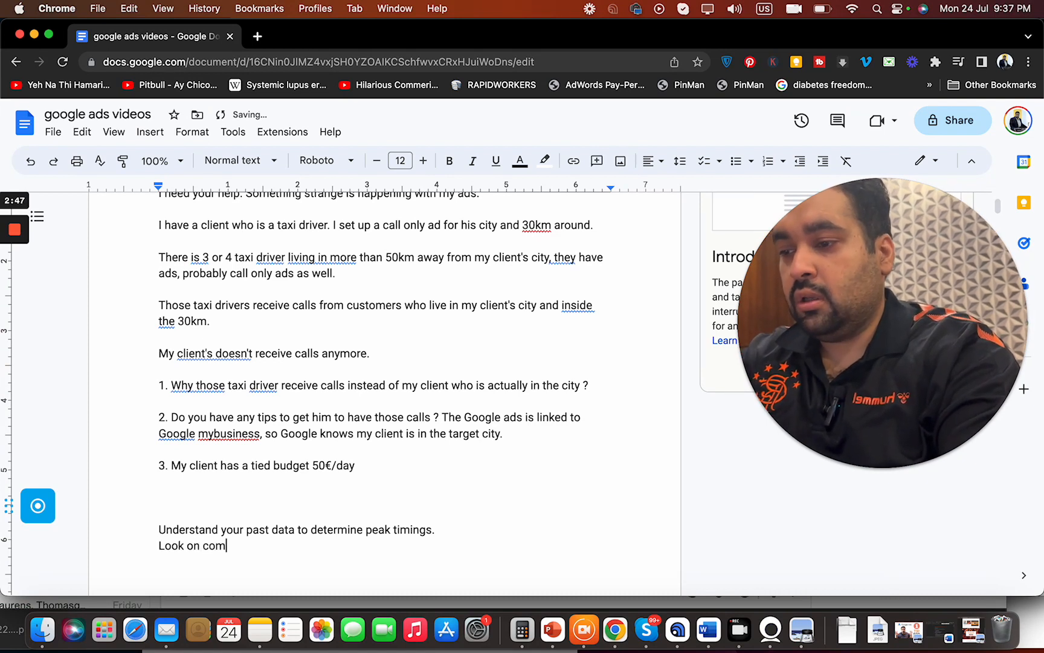
type("petitors,")
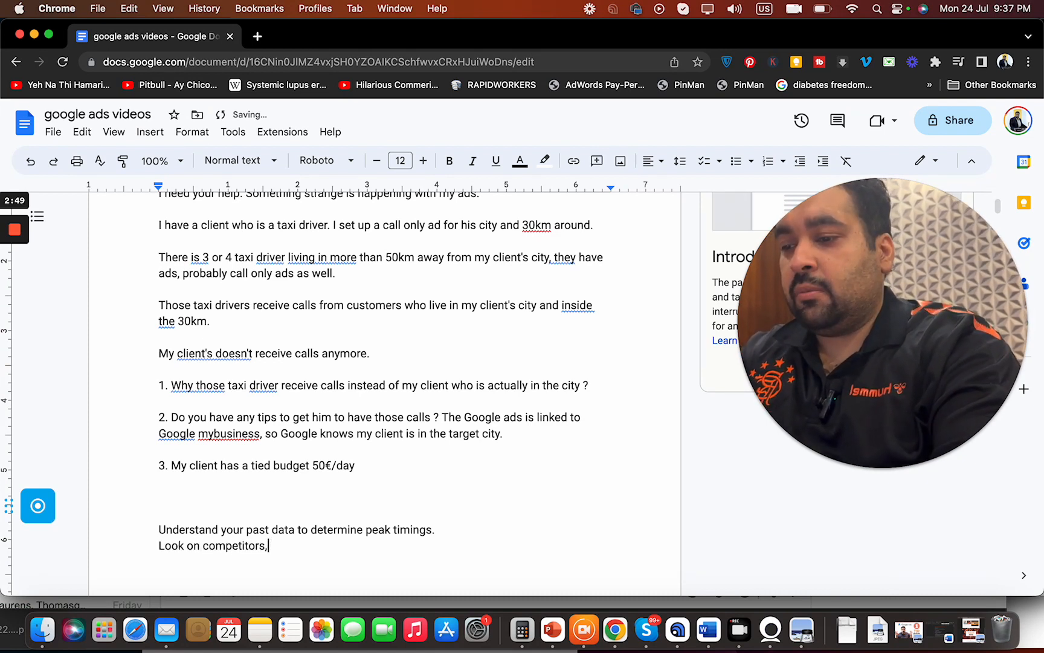
type("i  i can ger s")
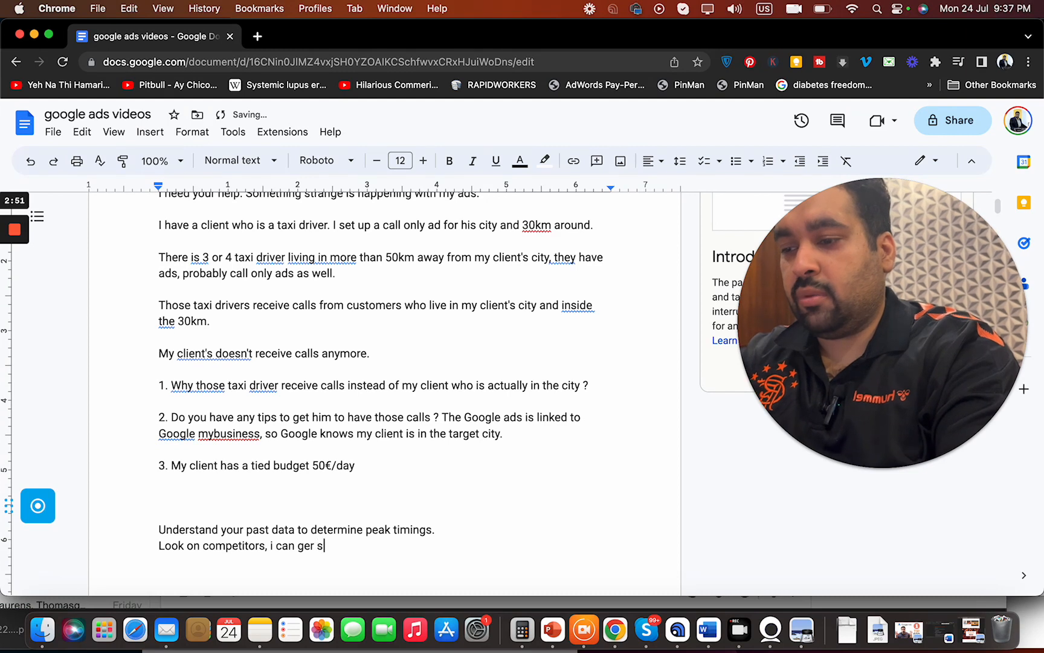
key("BackSpace")
key("BackSpace")
key("BackSpace")
type("t some data semrush.com")
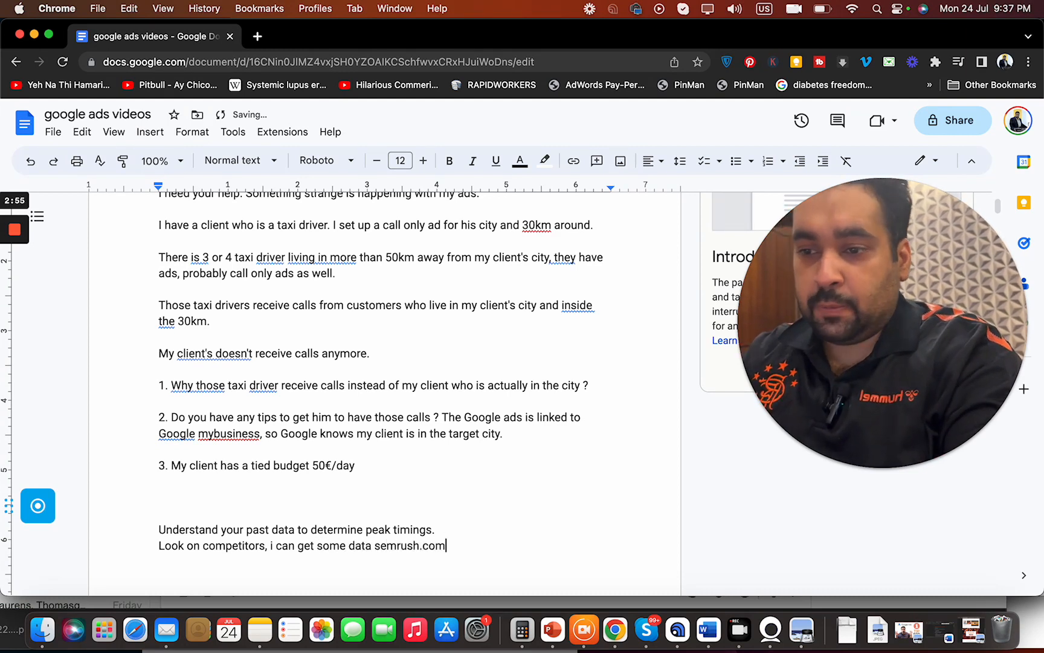
type(".")
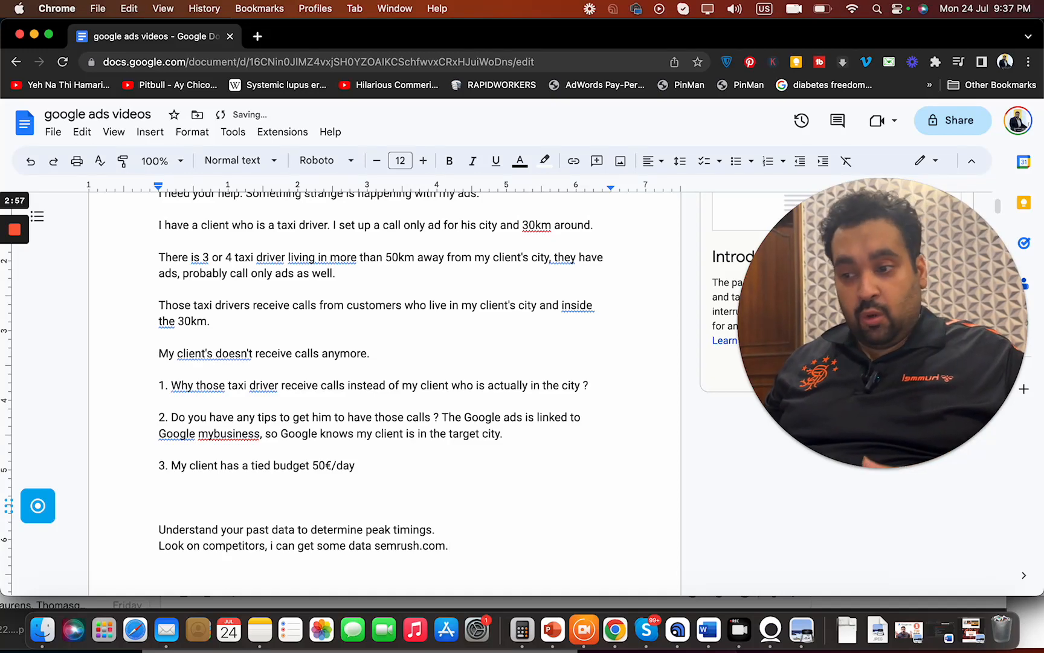
key("Return")
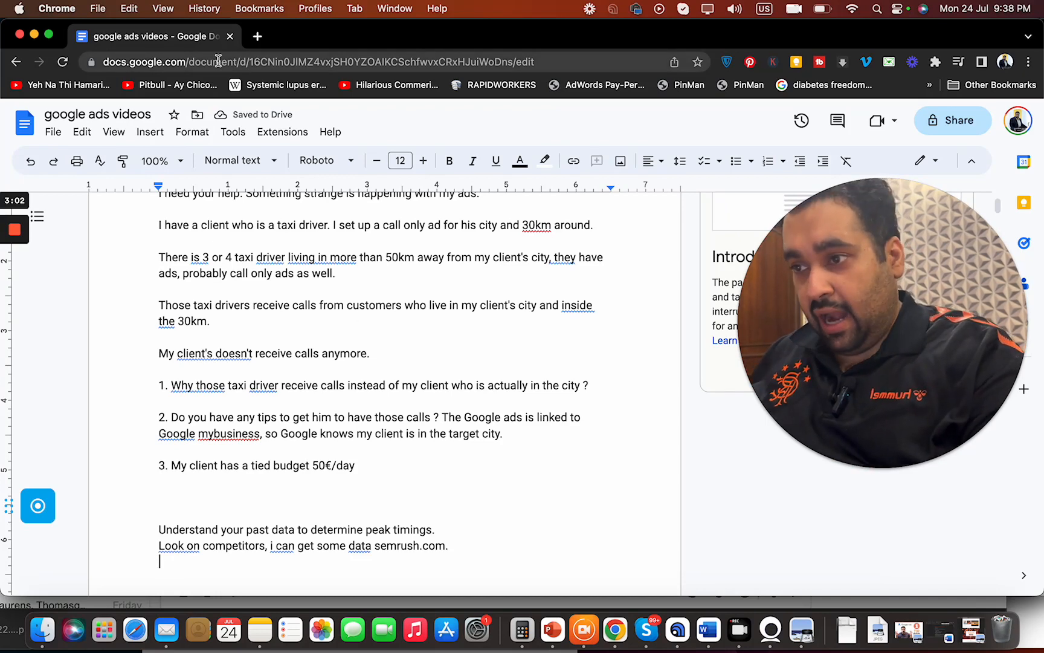
- Open the US English Google homepage (google.com/?gl=us&hl=en&pws=0&gws_rd=cr) in a new browser tab
left_click(263, 39)
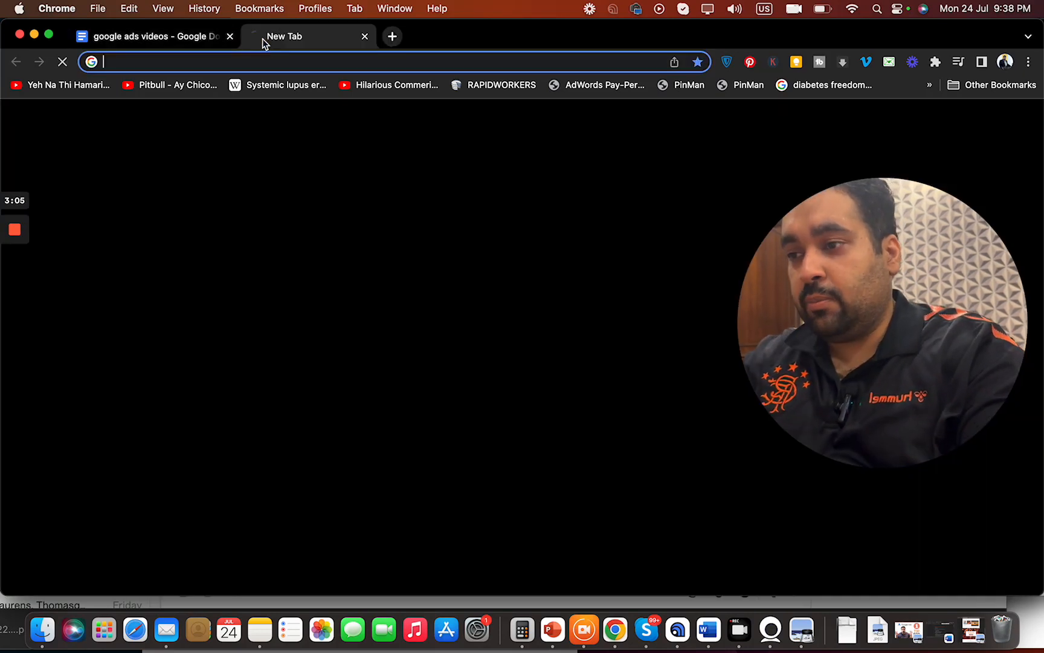
type("google.")
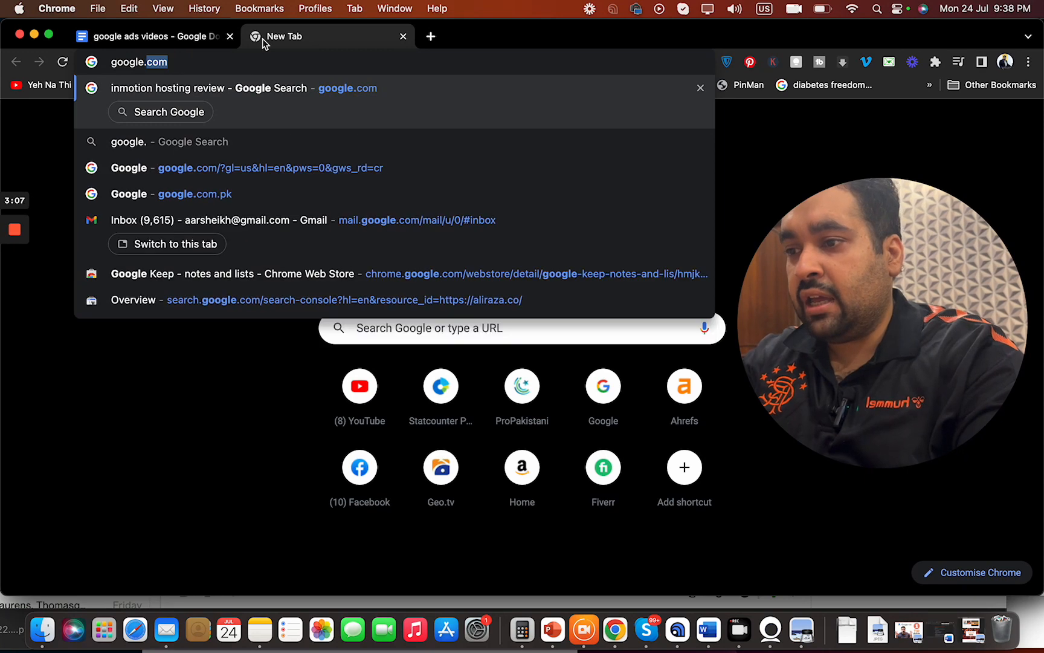
key("Down")
key("Down")
key("Return")
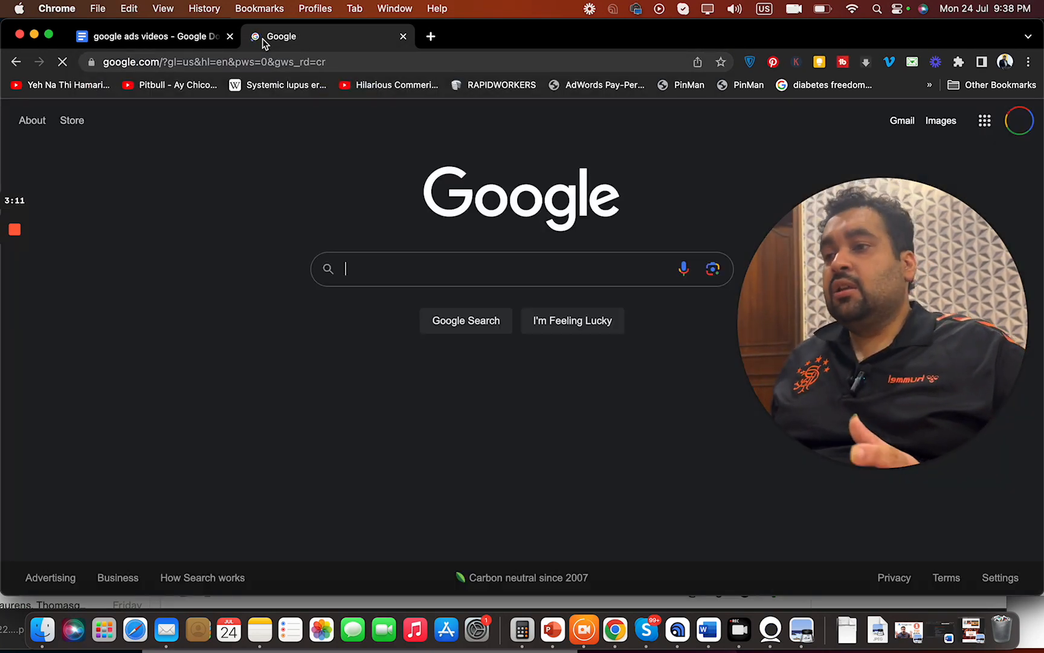
- Search Google for "taxi near washington dc"
type("taxi ")
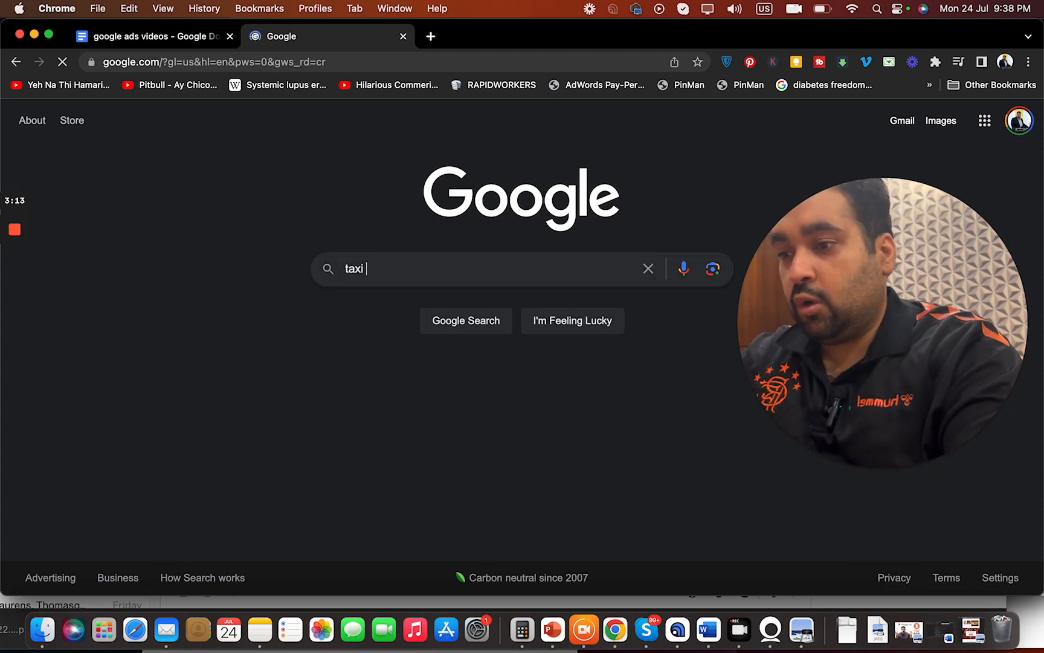
type("near ")
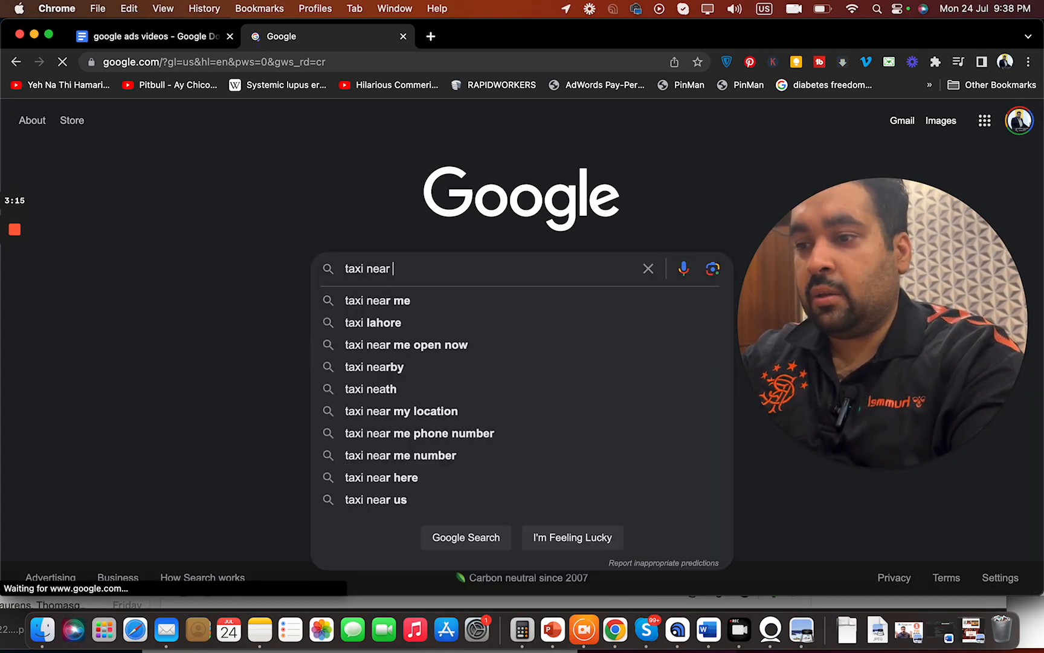
type("me")
key("BackSpace")
key("BackSpace")
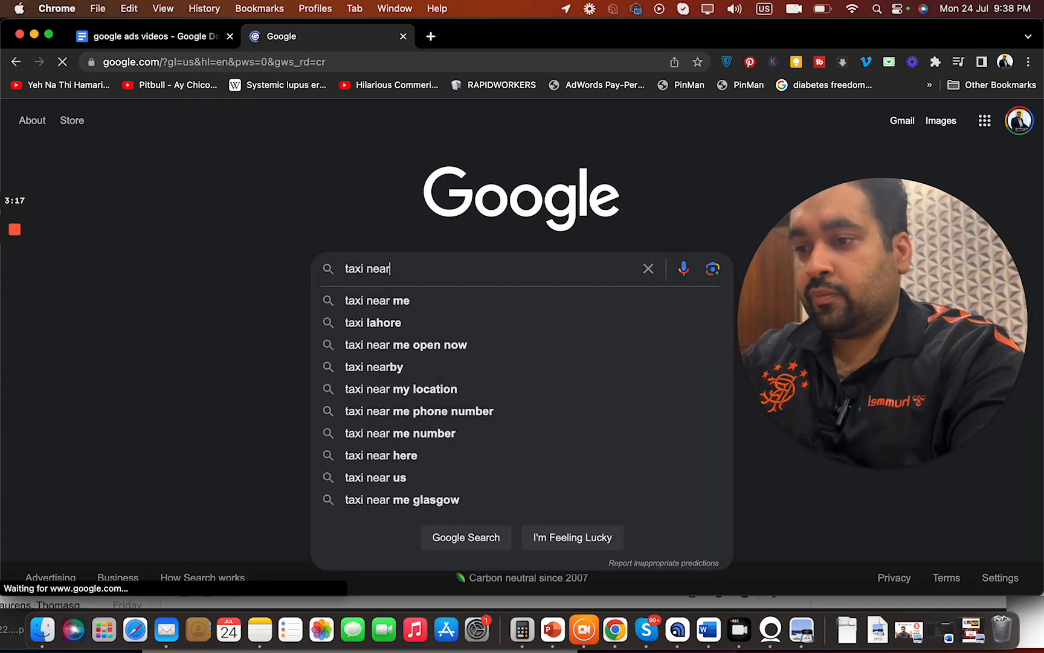
type("washingo")
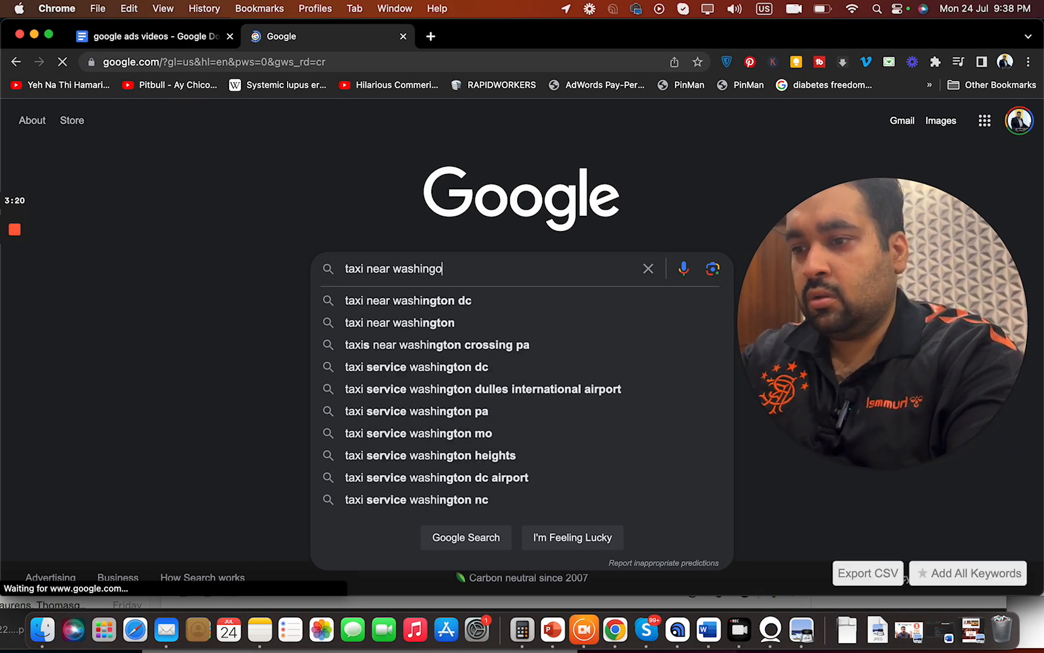
key("BackSpace")
type("ton dc")
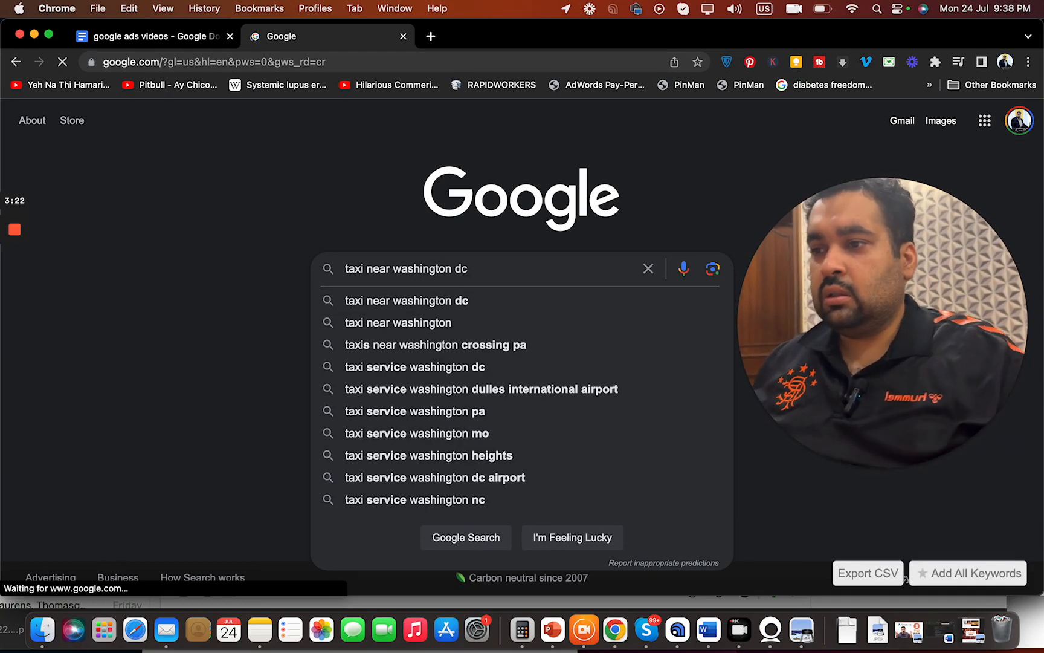
key("Return")
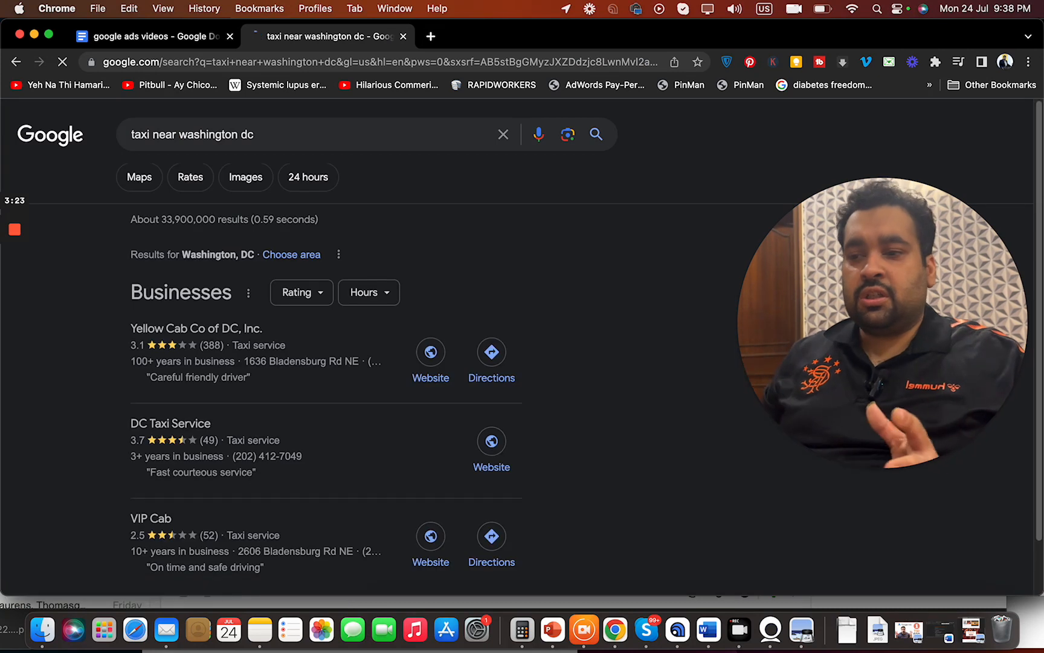
- Open the websites of Yellow Cab Co of DC and VIP Cab from the business listings in new browser tabs
right_click(440, 345)
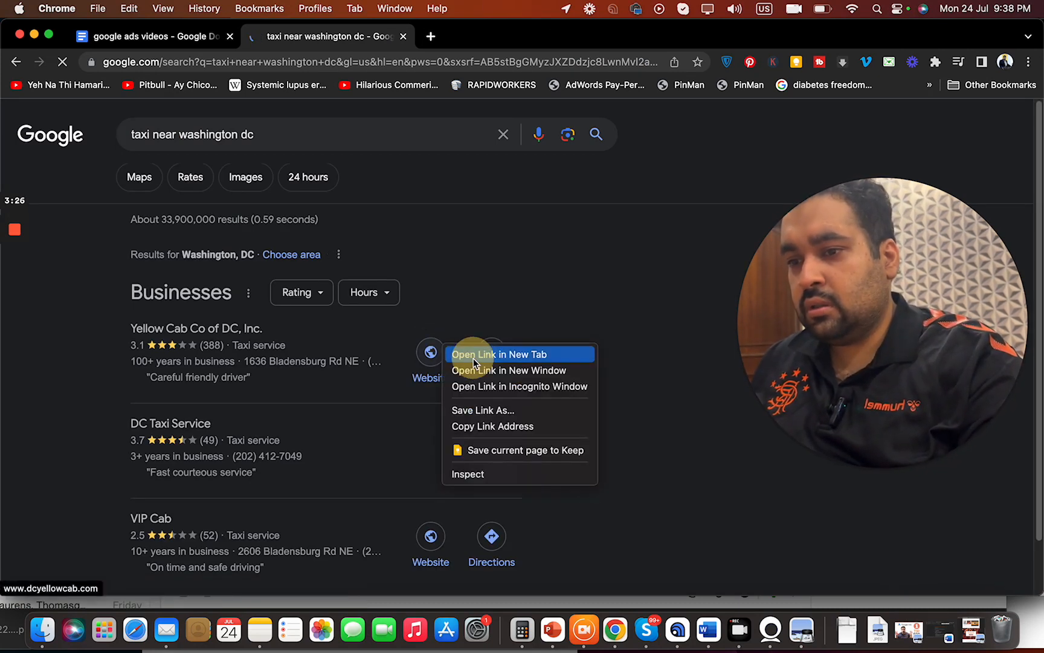
left_click(473, 358)
scroll(1036, 156, "down", 2)
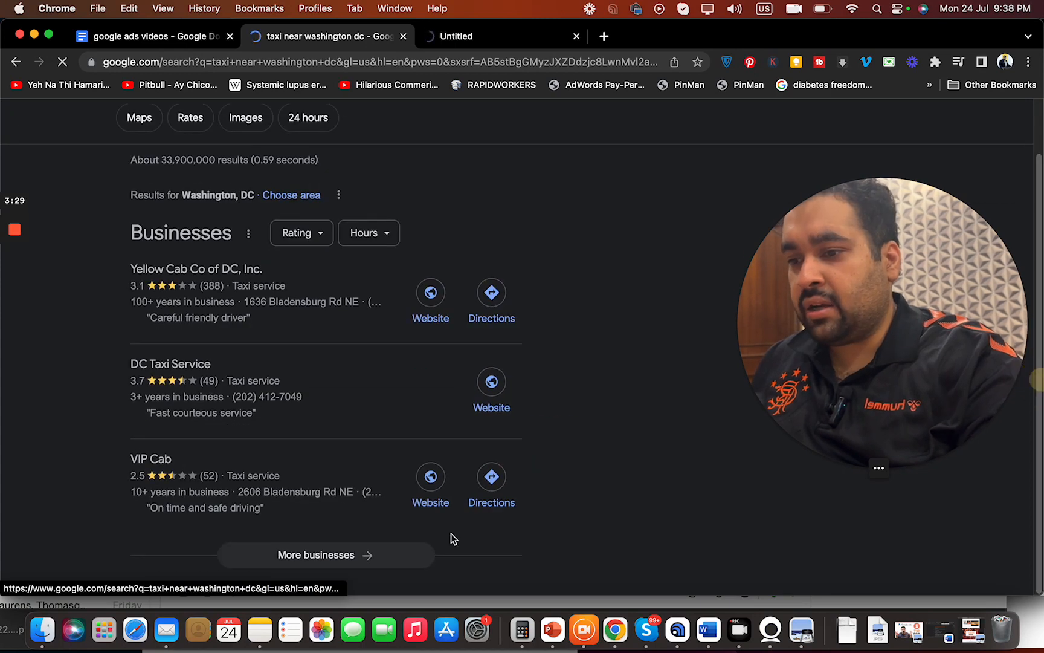
right_click(426, 502)
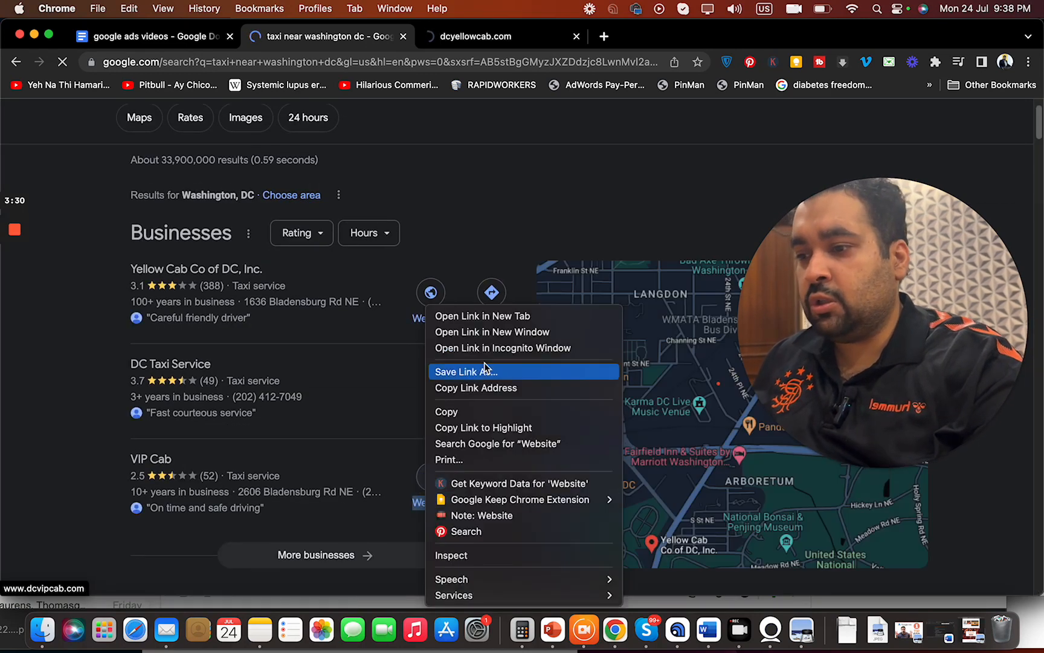
left_click(484, 316)
- Return to the google ads videos document and add the answer line "Landing page optimisation", followed by a new line
left_click(194, 39)
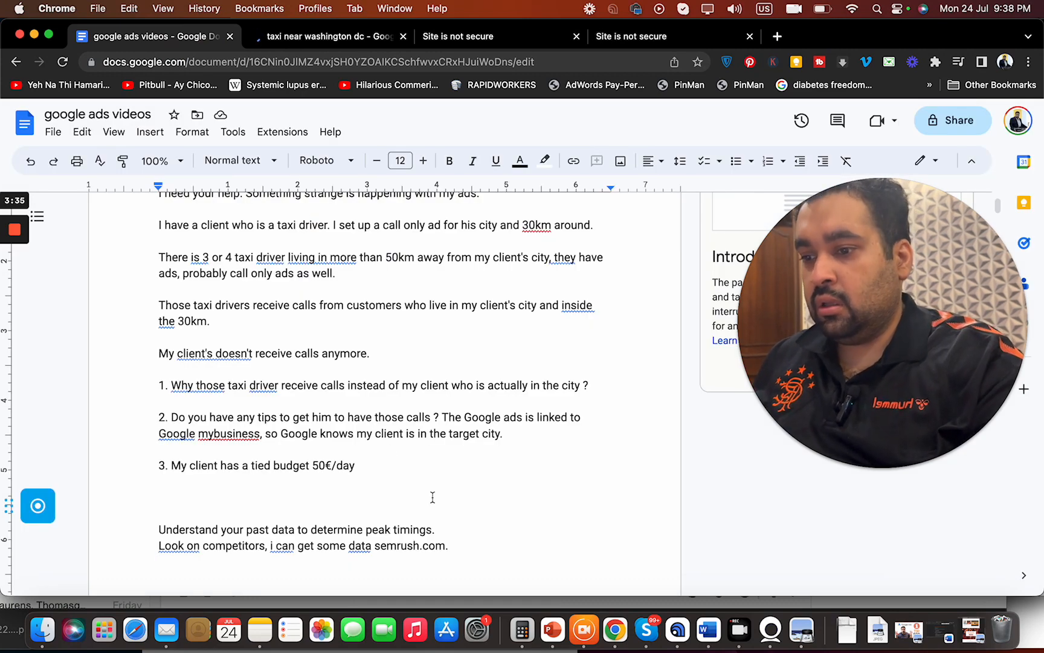
type("Landing p")
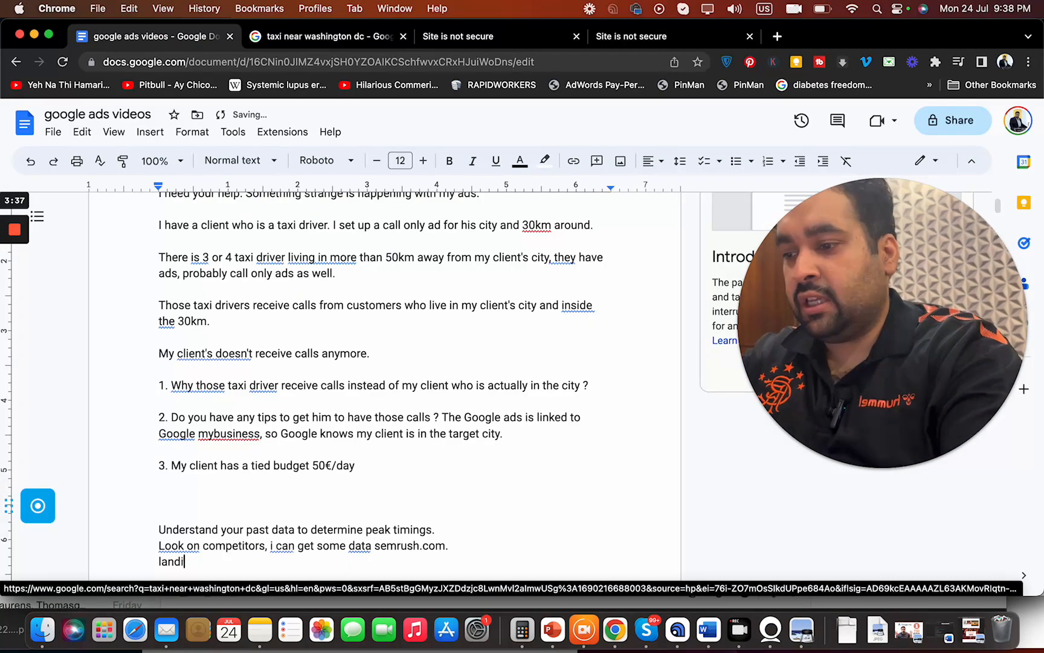
type("age optimisa")
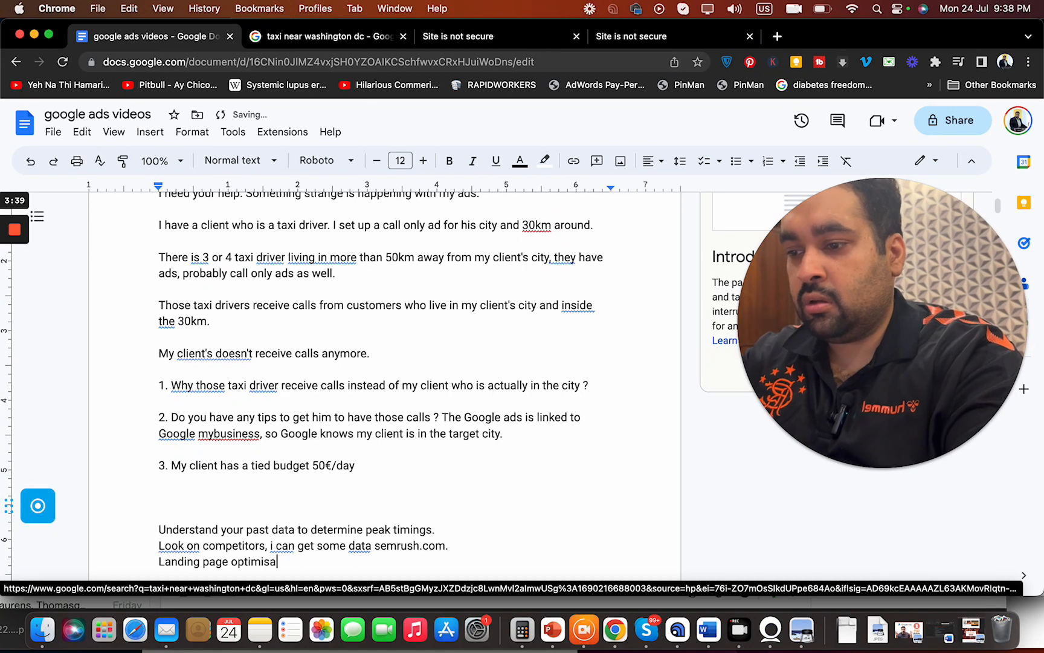
type("tion")
key("Return")
- Write the line "Google business profile optimisation + how many reviews you have over there + how regularly you update your google business profile."
type("Google ")
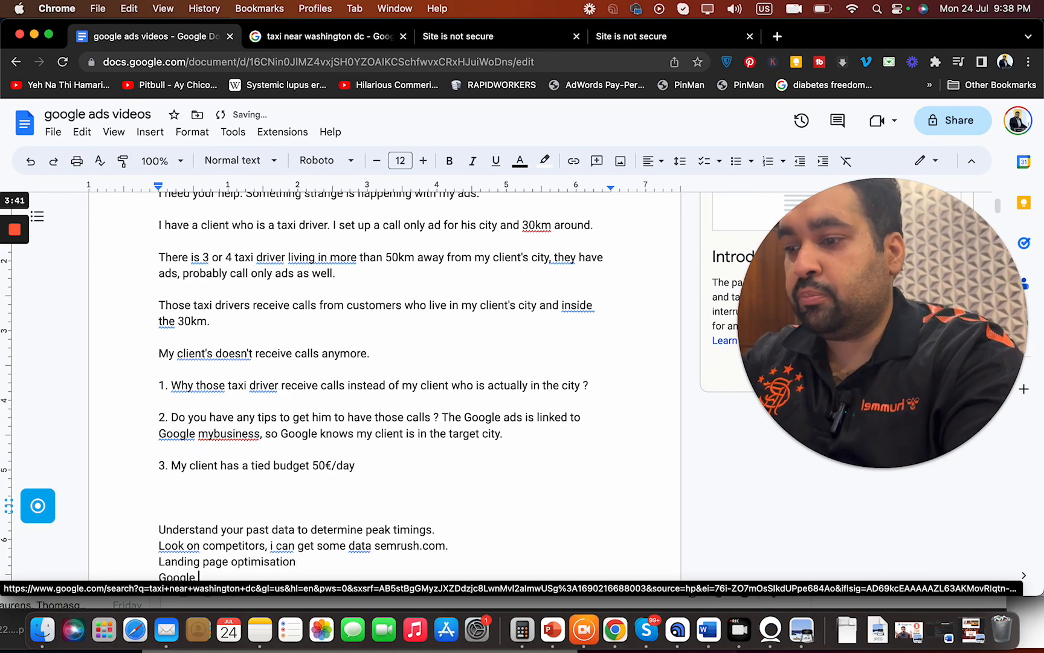
type("business profil")
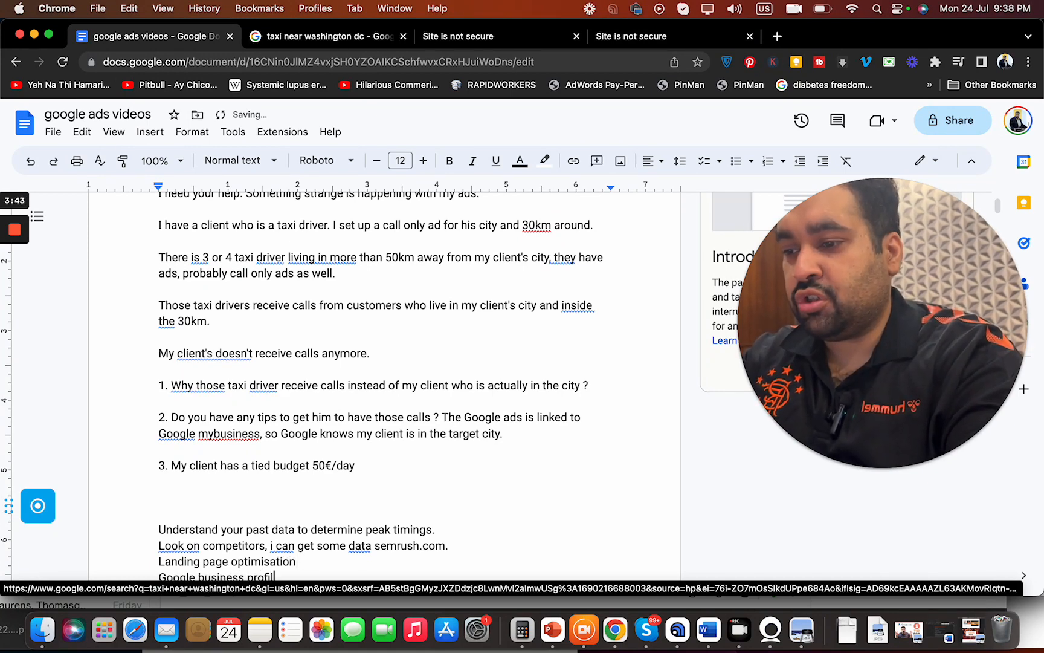
type("e optimisati")
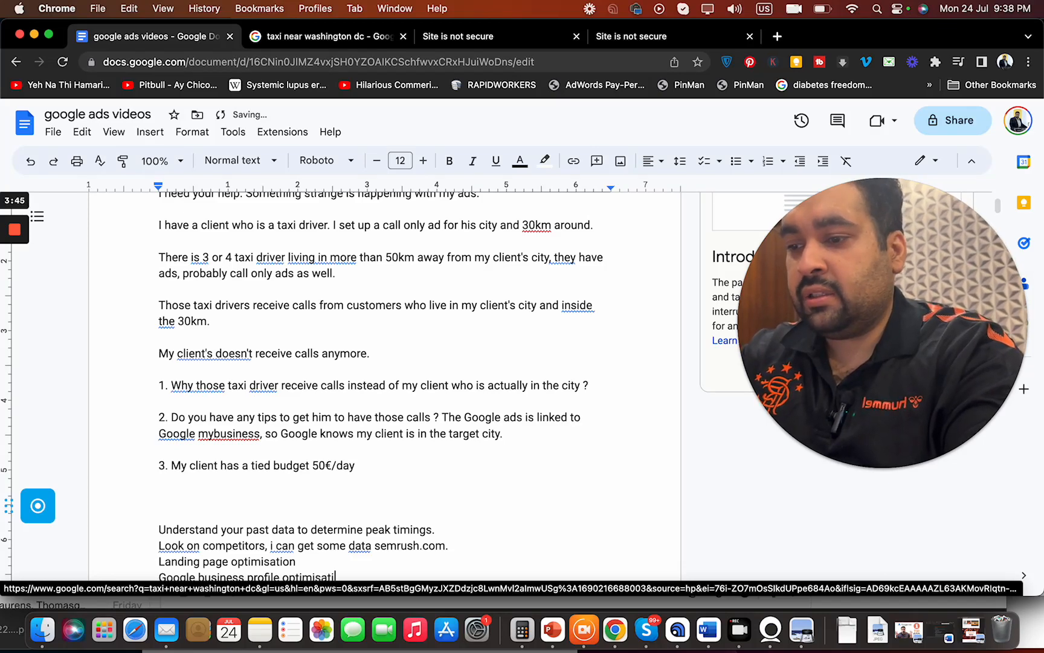
type("on + how mab")
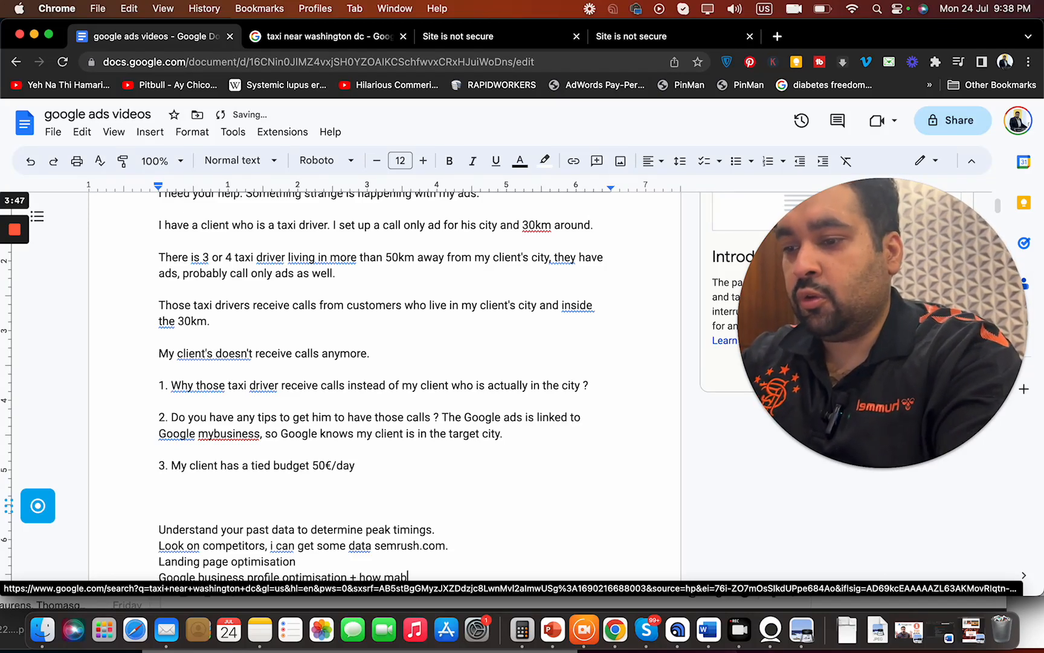
key("BackSpace")
type("ny revie")
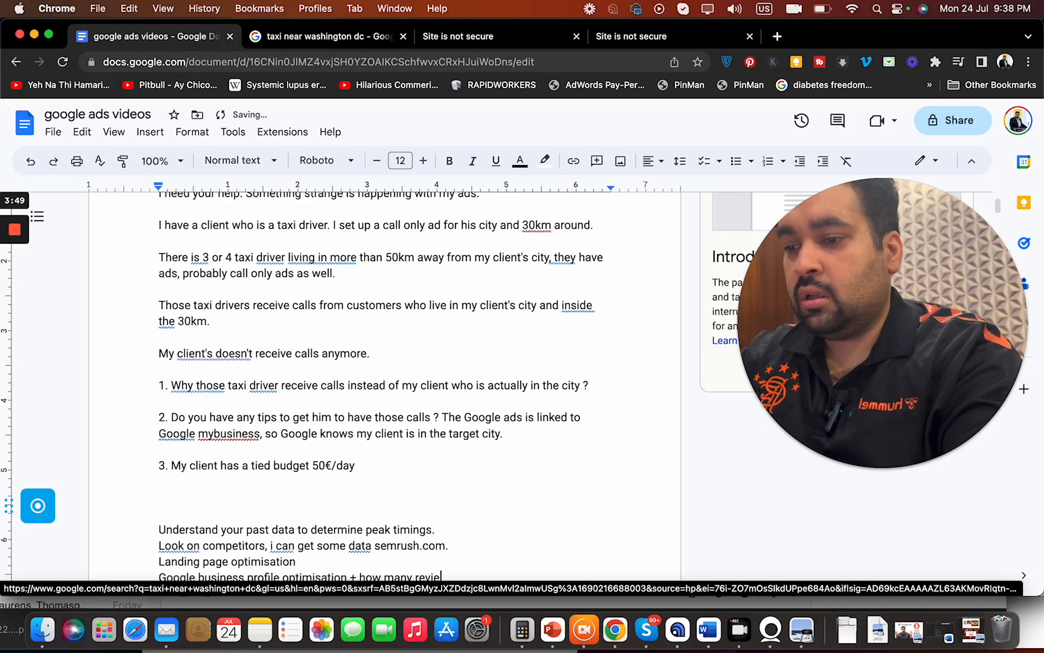
type("ws you have o")
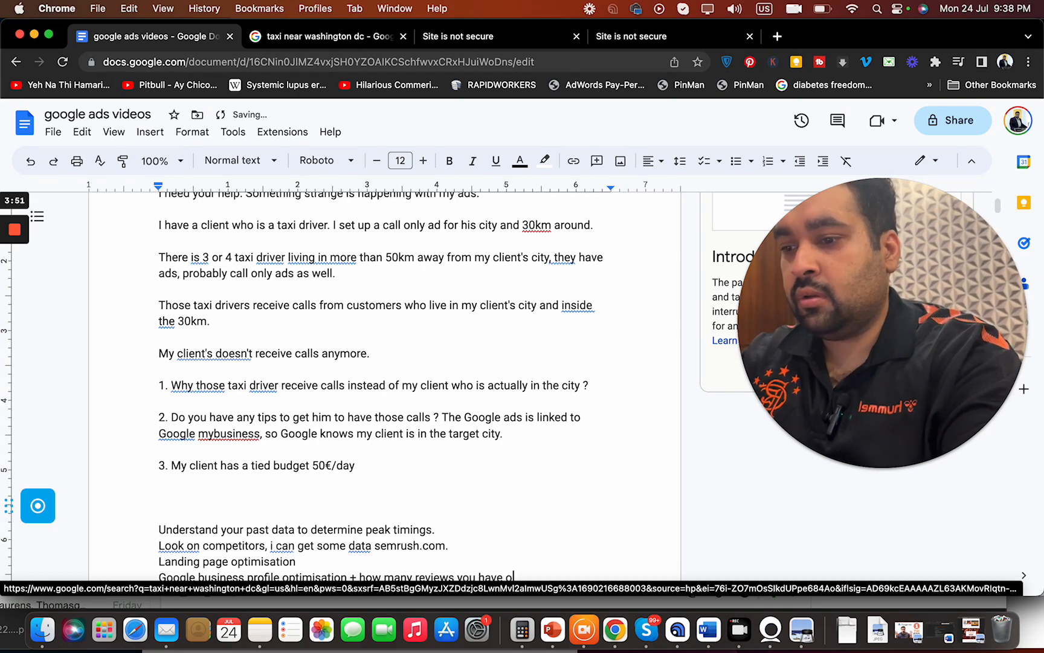
type("ver there + h")
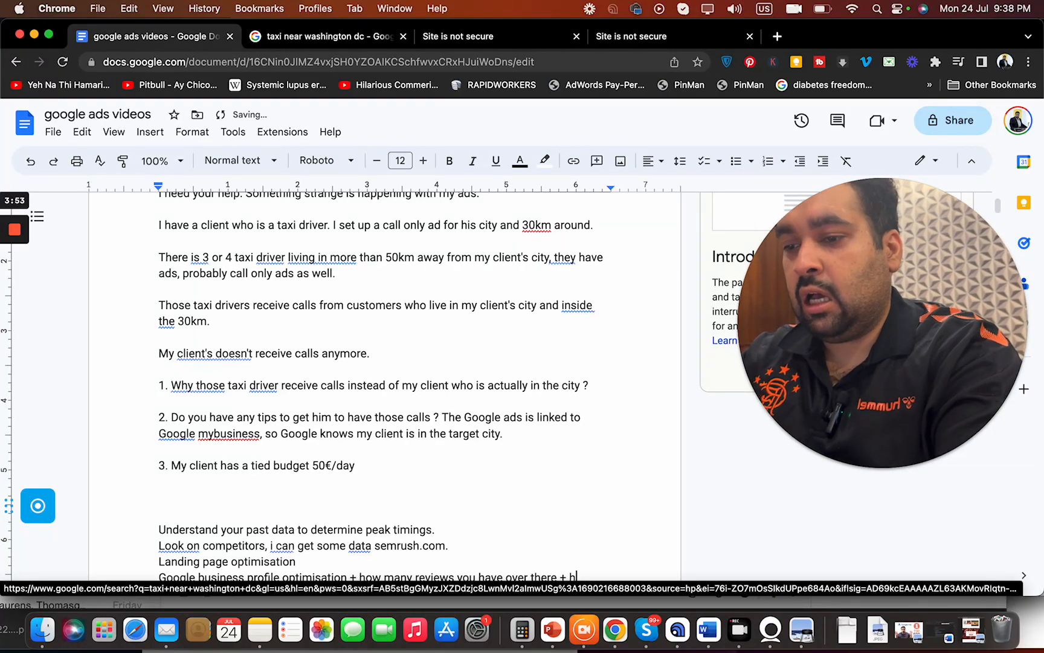
type("ow regularly y")
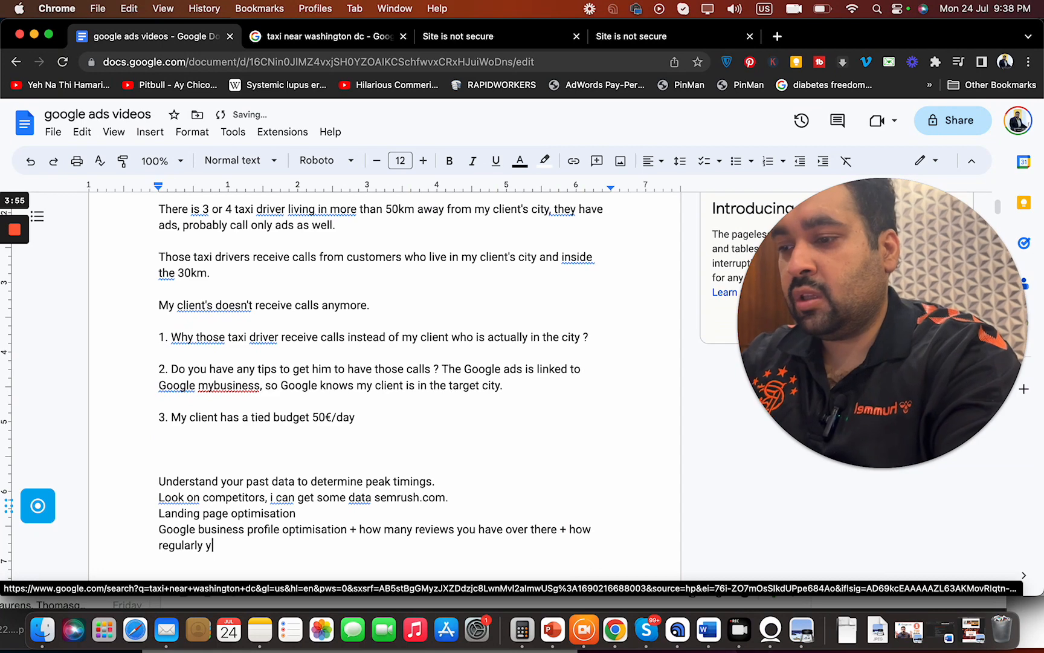
type("ou update yo")
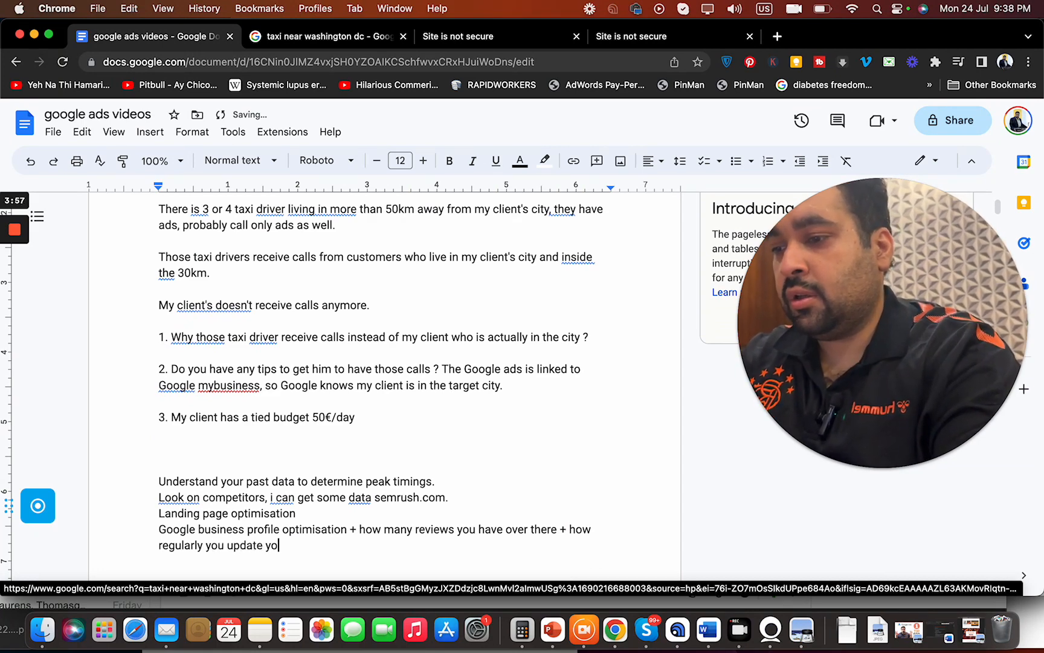
type("ur google busin")
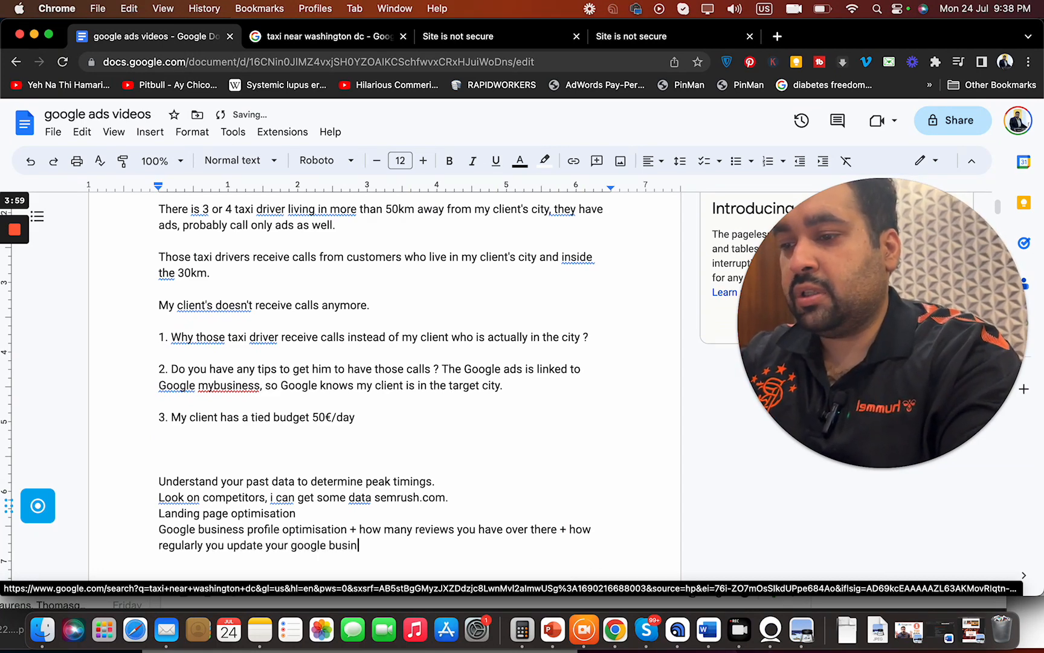
type("ess profile.")
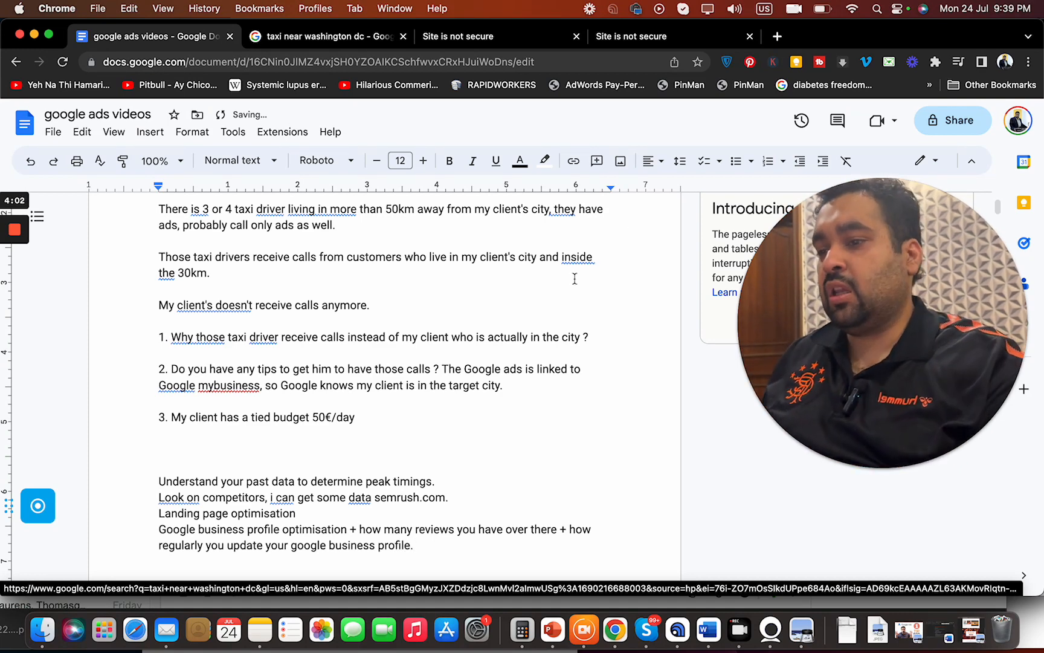
- Continue past the security warnings to dcvipcab.com and dcyellowcab.com, and close the VIP Cab tab
left_click(662, 36)
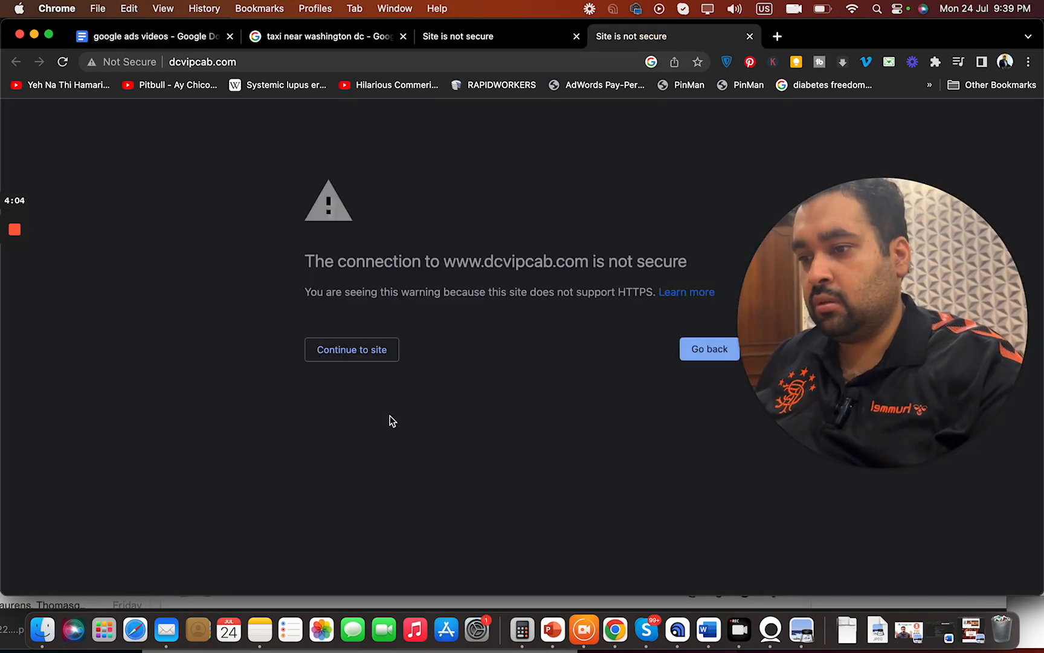
left_click(366, 349)
left_click(472, 37)
left_click(347, 349)
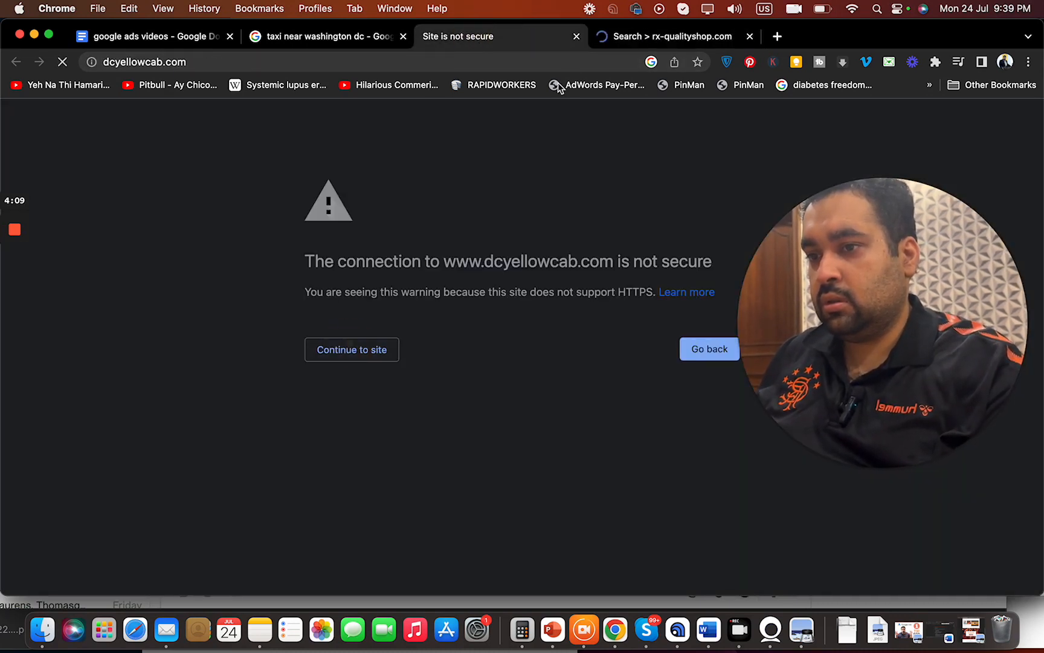
left_click(665, 38)
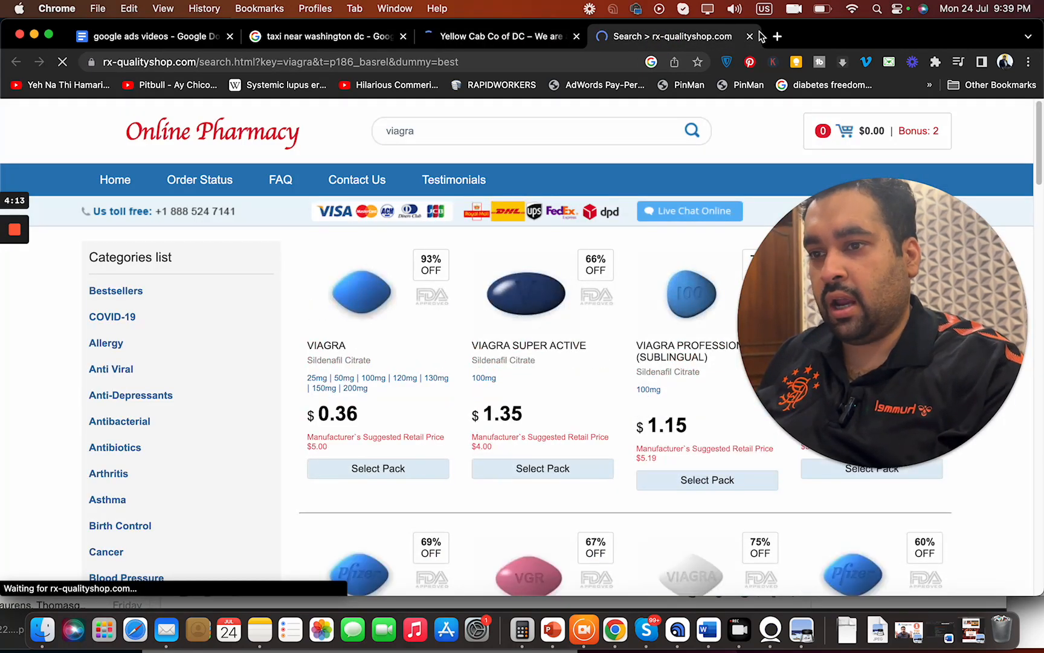
left_click(749, 36)
- Open the DC Taxi result (dctaxionline.com) in a new tab and run the related keyword search "taxi near me washington dc"
left_click(343, 40)
left_click_drag(1039, 115, 1037, 154)
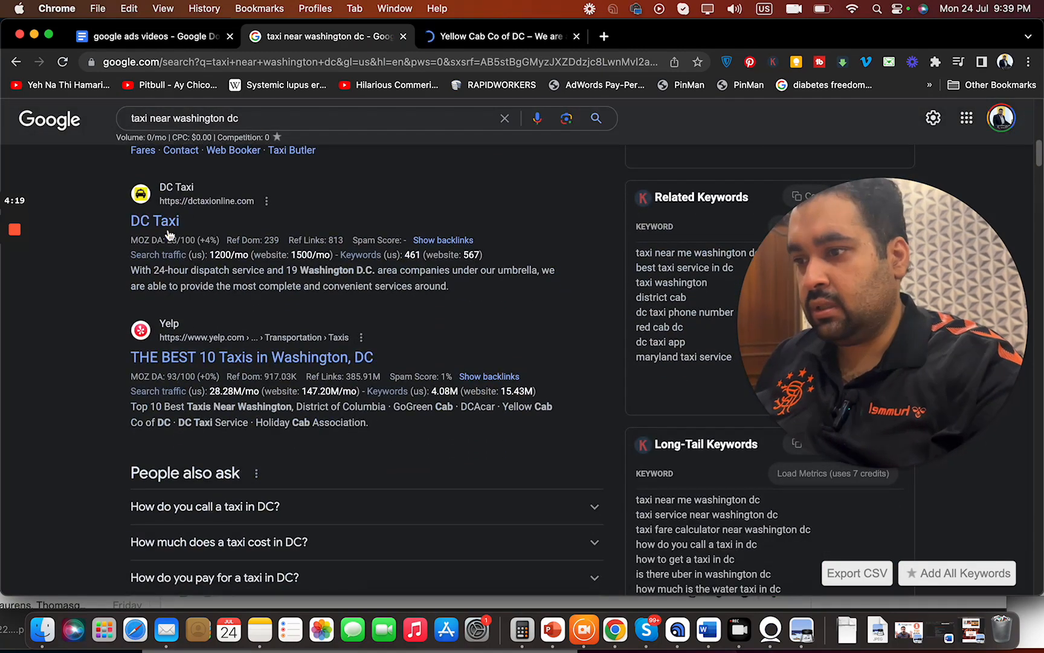
right_click(157, 221)
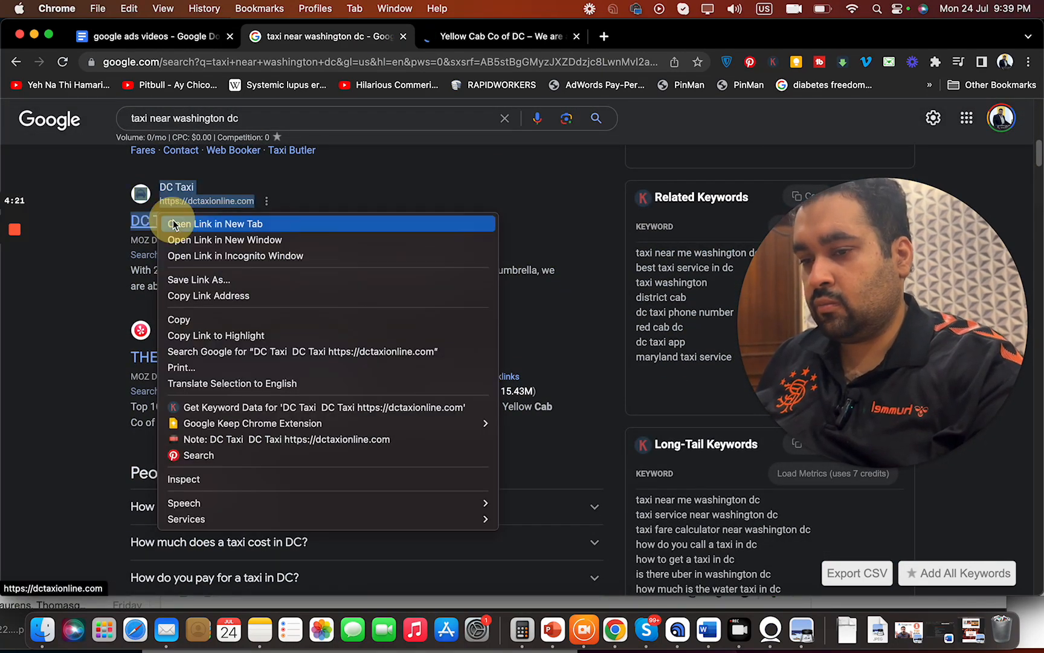
left_click(175, 225)
left_click_drag(954, 220, 959, 338)
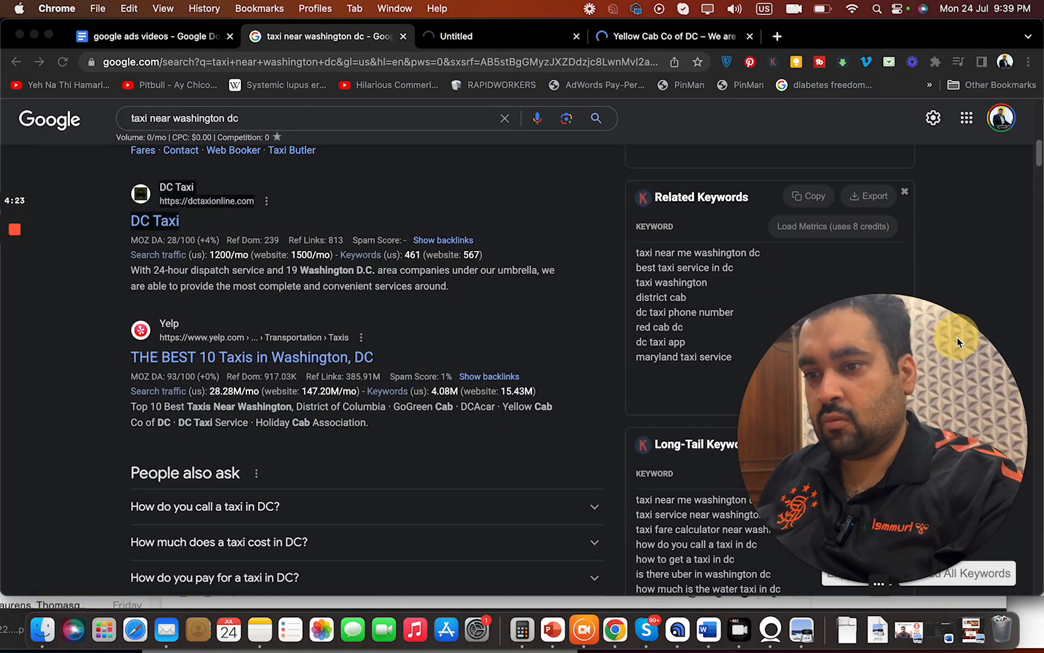
left_click(662, 254)
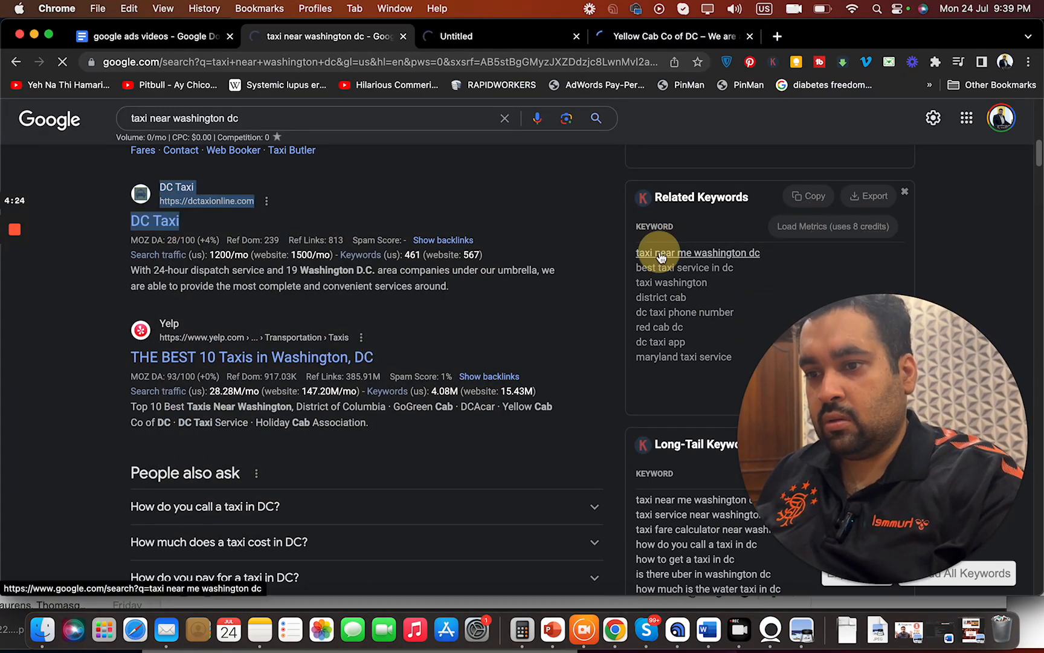
- Examine the Yellow Cab Co of DC and Taxi Transportation homepages, comparing their layout and their booking and call options
left_click(497, 36)
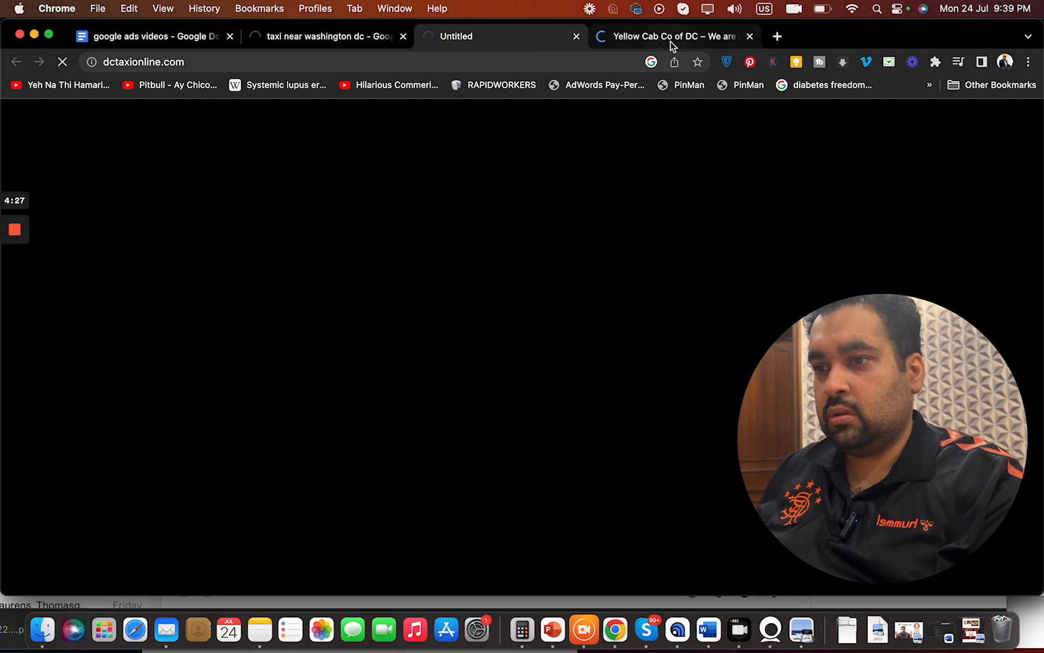
left_click(669, 41)
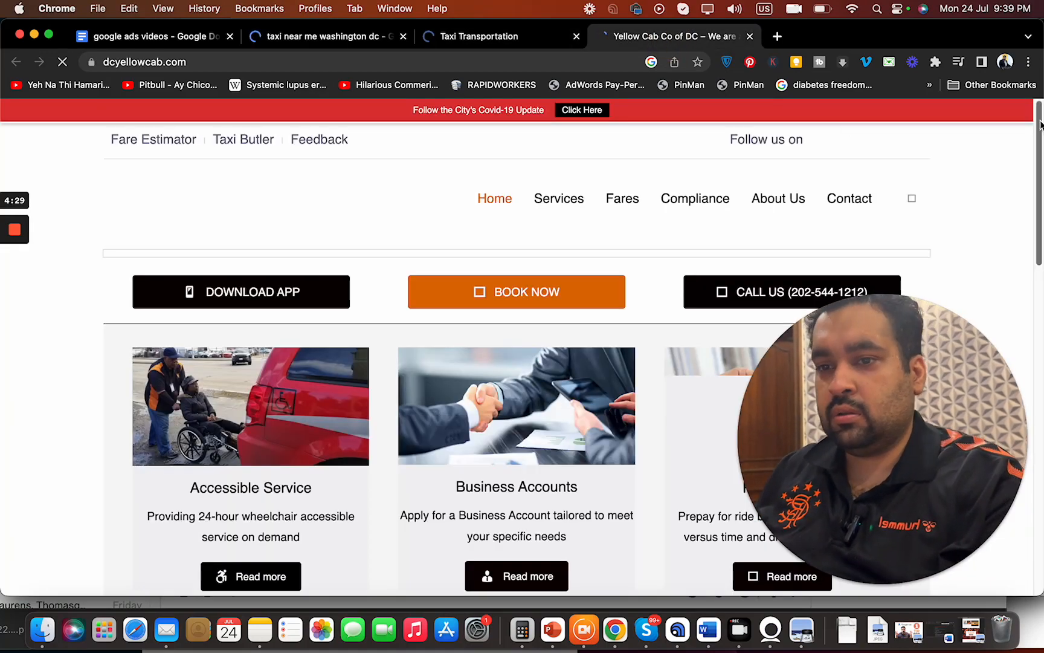
mouse_move(1040, 124)
left_mouse_down()
mouse_move(1037, 234)
mouse_move(1019, 284)
mouse_move(1036, 121)
left_mouse_up()
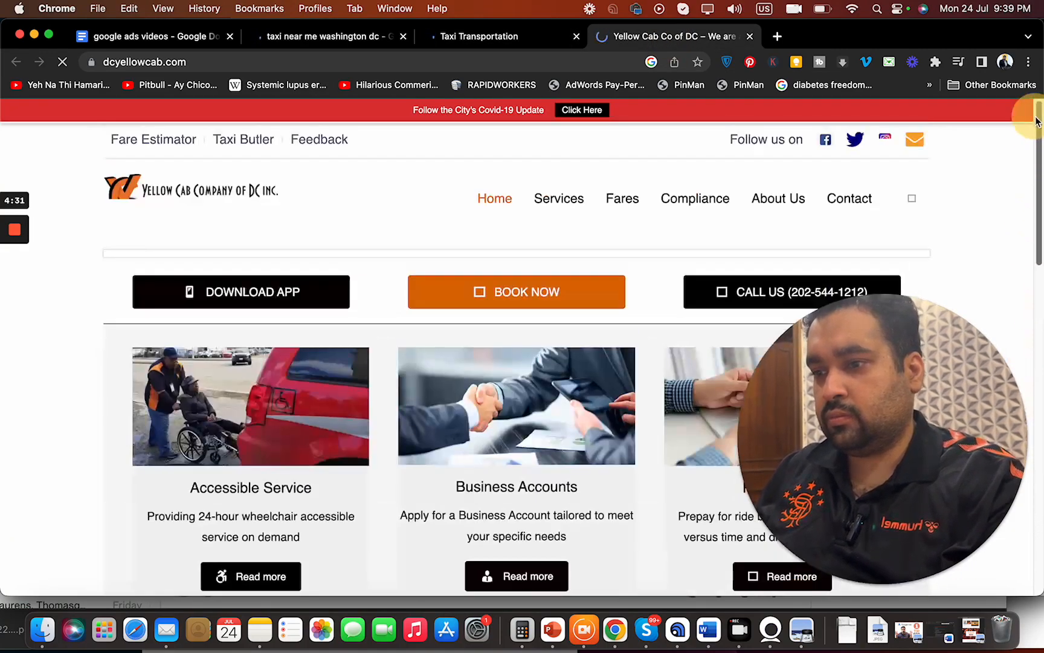
left_click(527, 39)
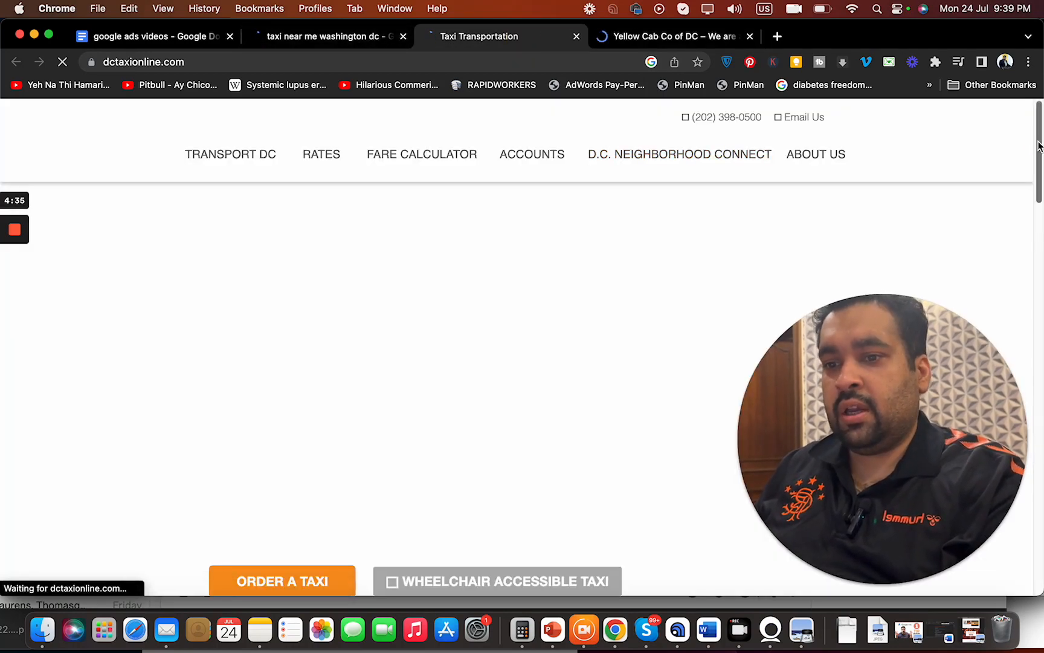
left_click_drag(1039, 145, 1007, 166)
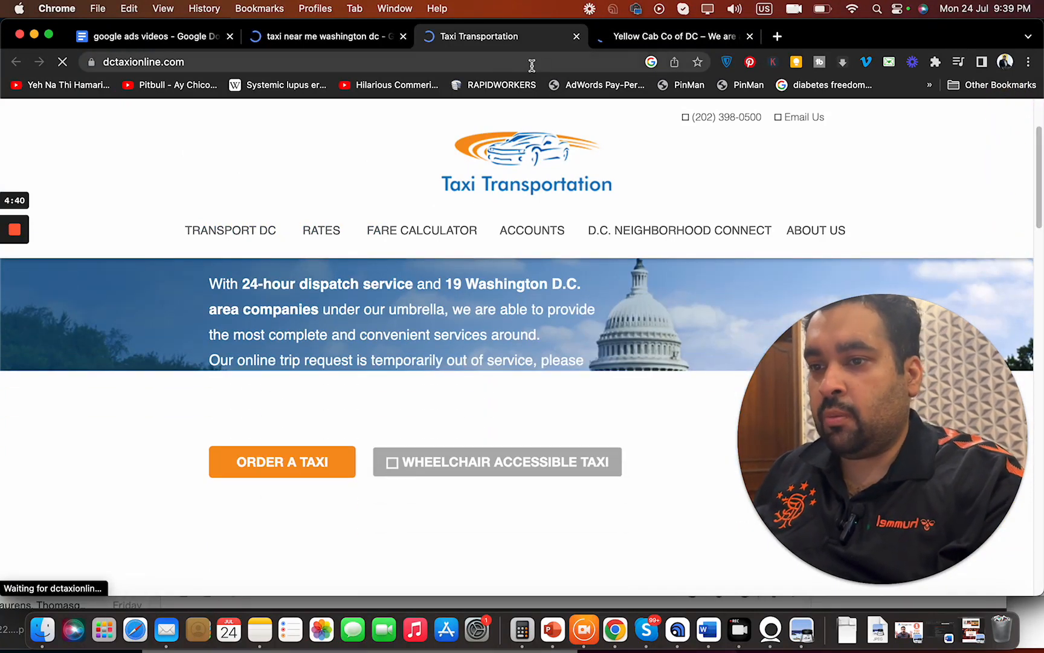
left_click(356, 44)
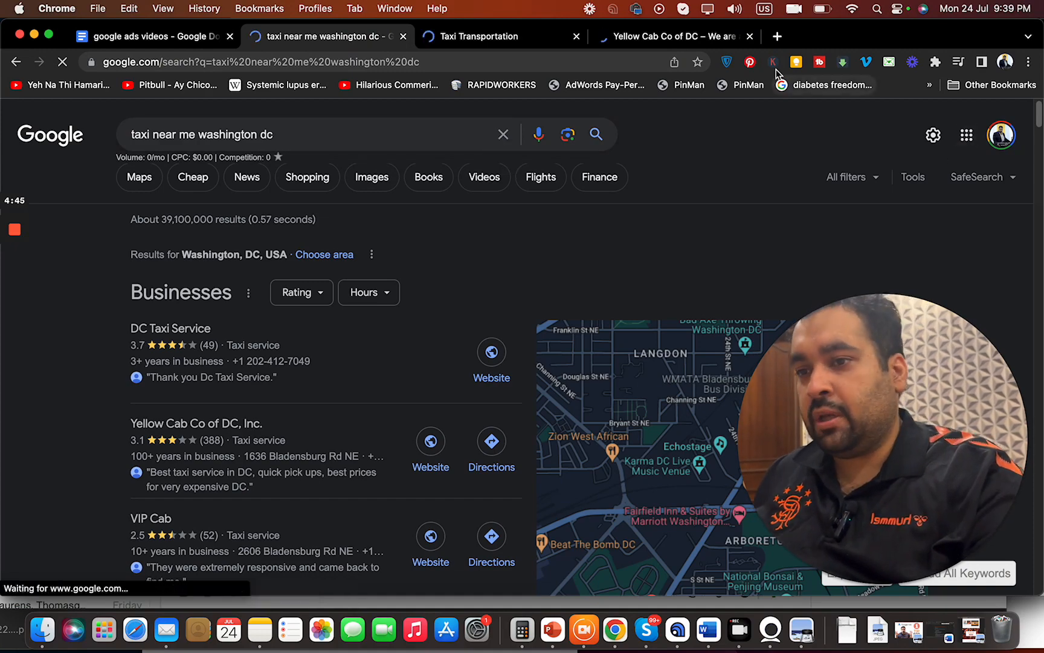
left_click(627, 36)
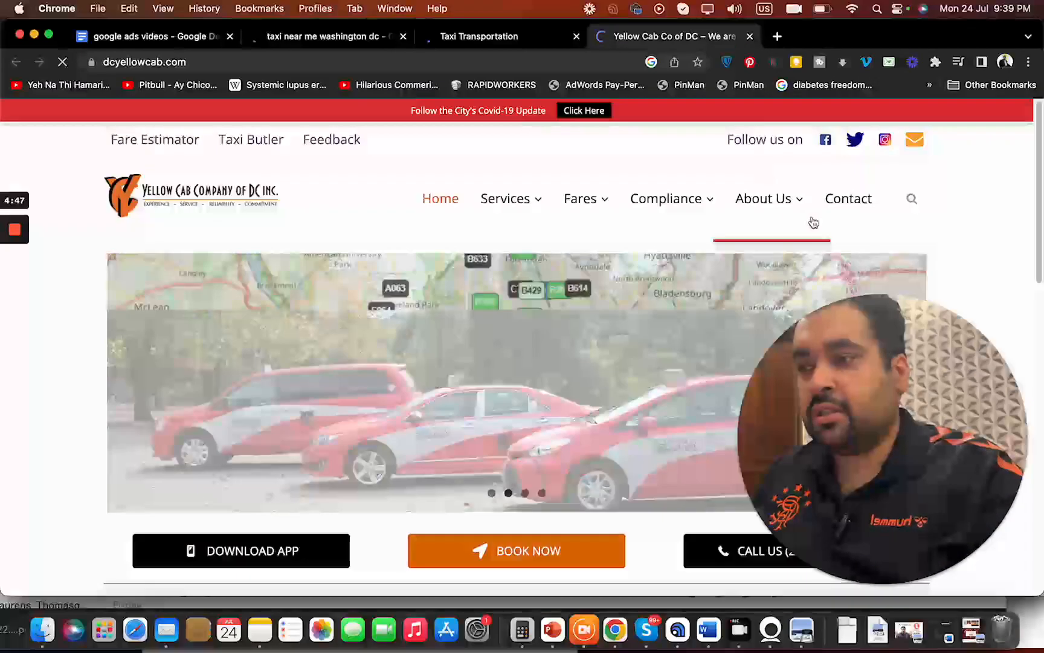
left_click(1037, 324)
scroll(1037, 323, "down", 6)
scroll(1036, 299, "up", 6)
left_click_drag(1035, 275, 1041, 149)
left_click(525, 38)
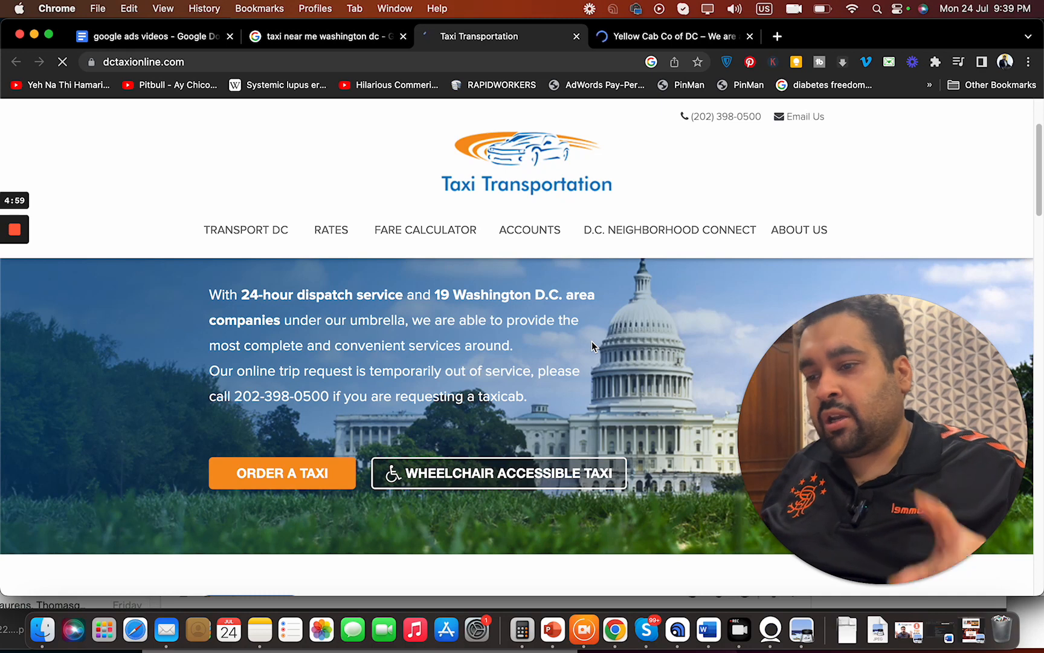
- Open the DC Taxi Service website from the business listings in a new tab and review its homepage
left_click(336, 42)
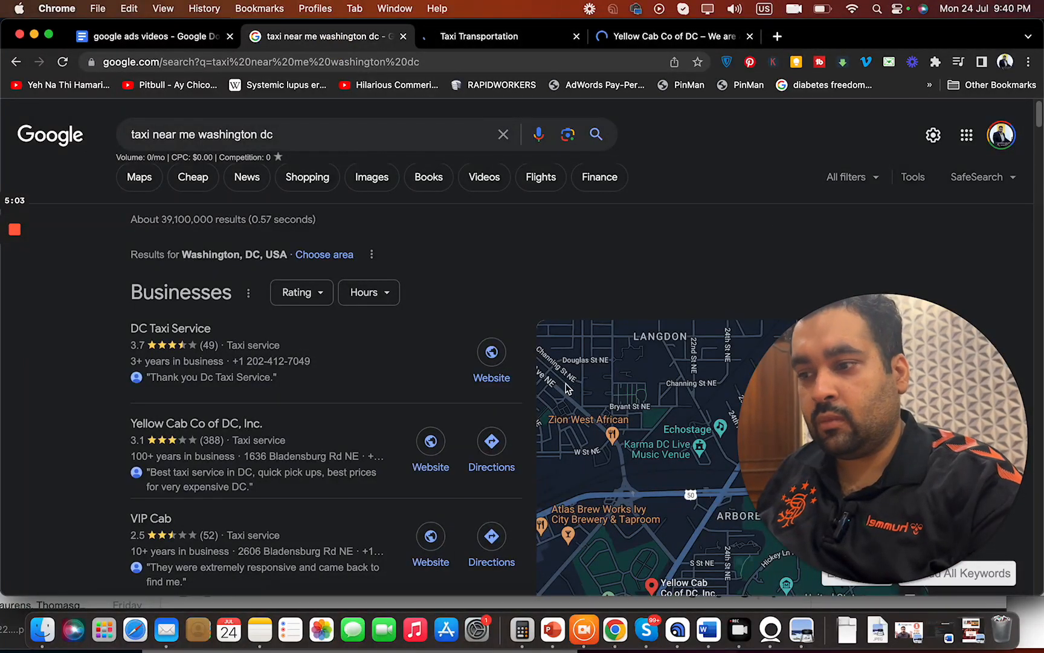
right_click(505, 357)
left_click(543, 363)
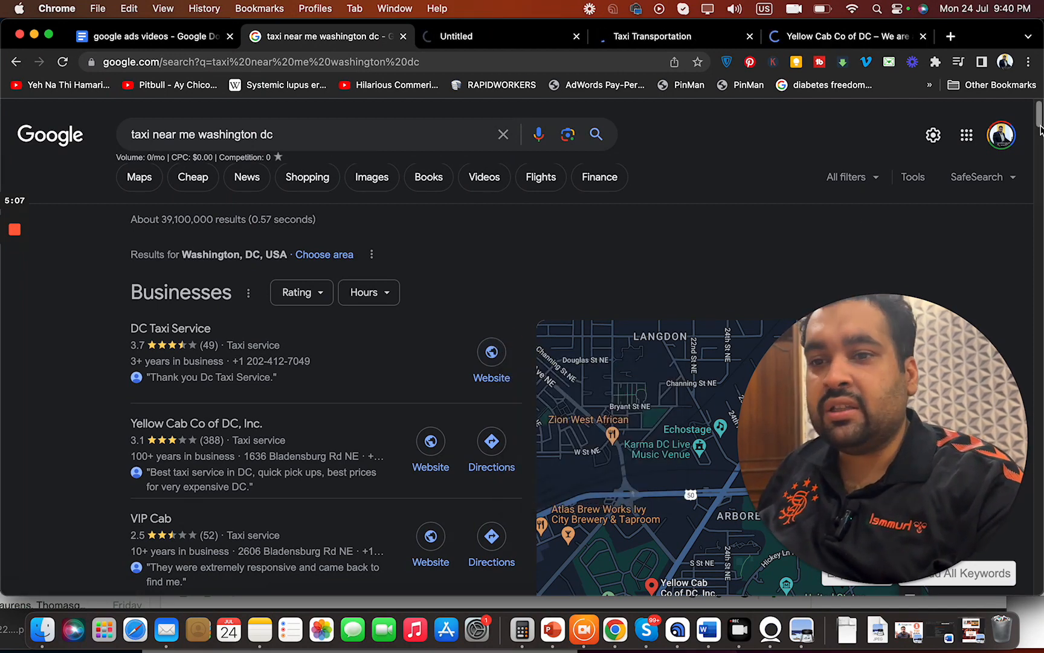
mouse_move(1039, 121)
left_mouse_down()
mouse_move(1039, 129)
mouse_move(1037, 119)
left_mouse_up()
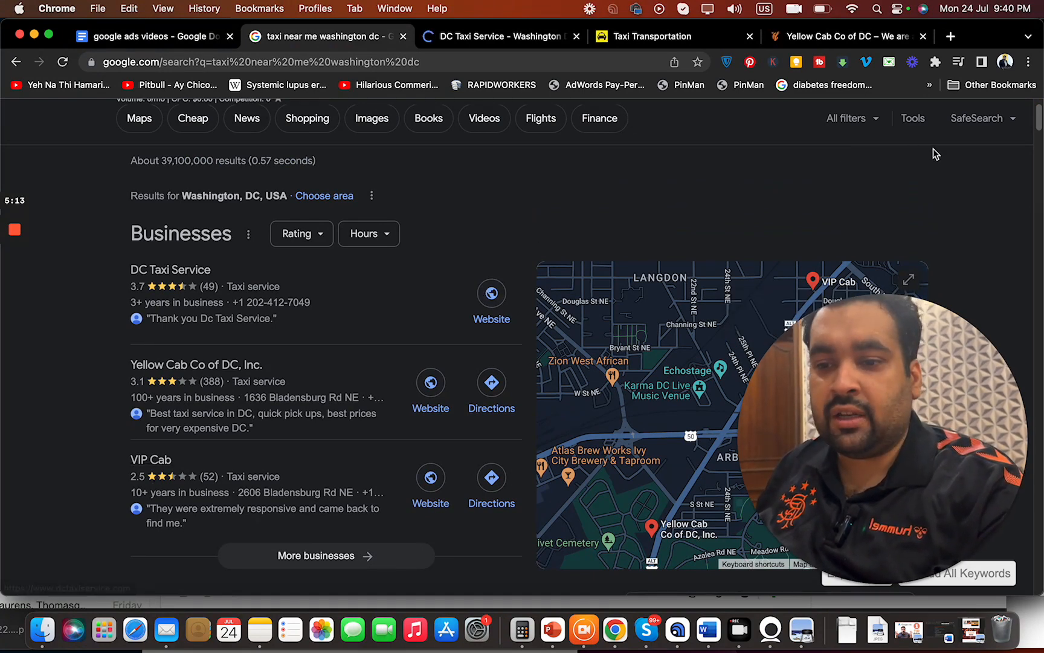
left_click_drag(1040, 124, 1040, 238)
left_click(534, 43)
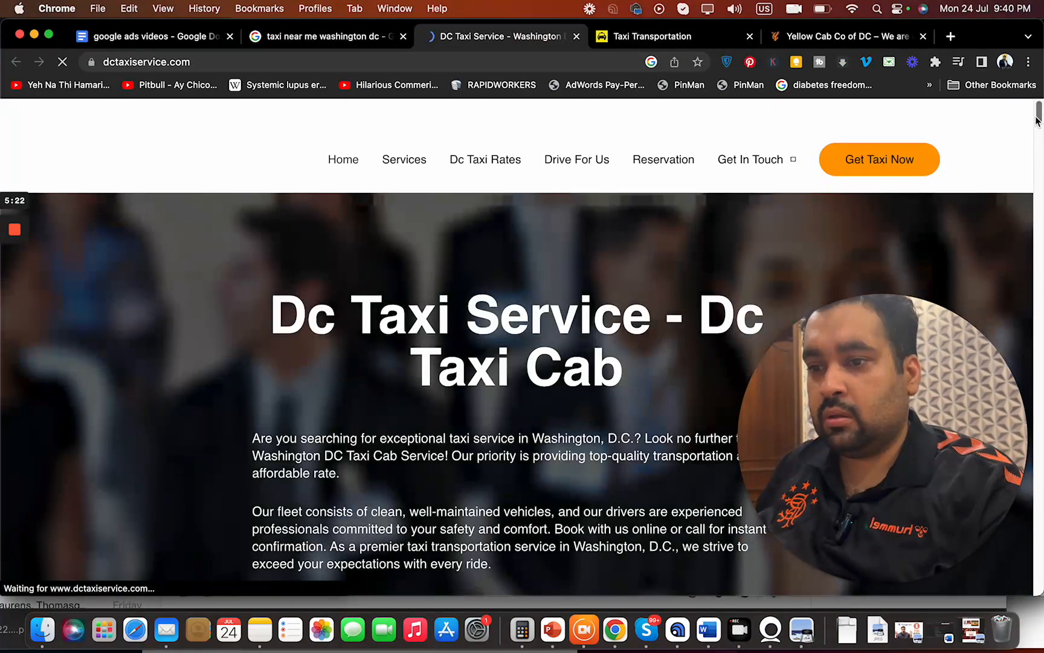
left_click_drag(1037, 126, 1036, 90)
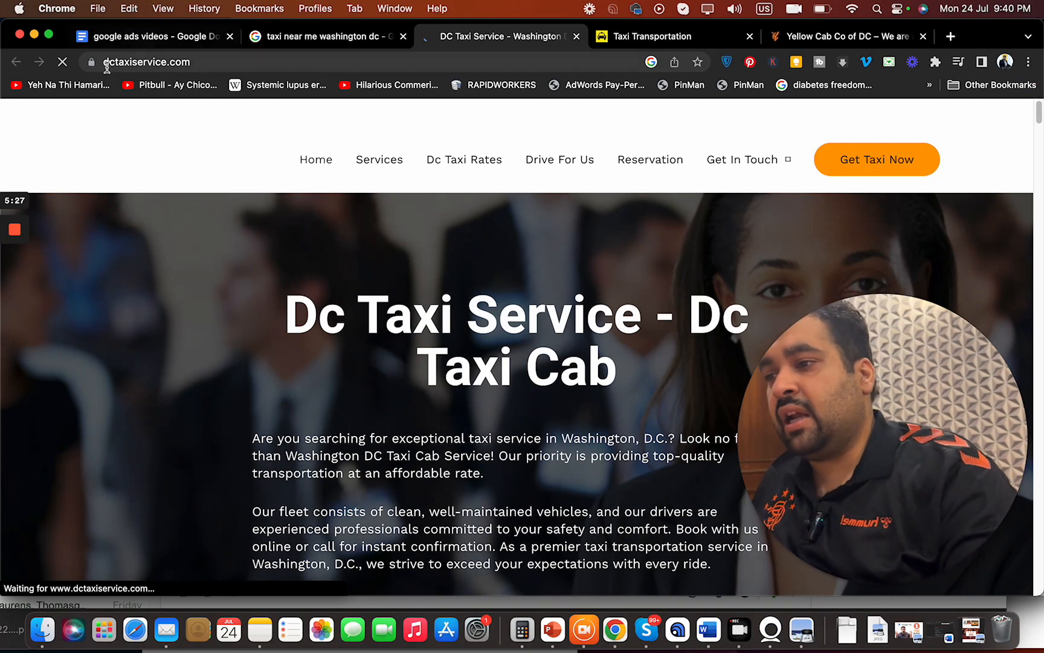
- Switch back to the google ads videos document
left_click(113, 38)
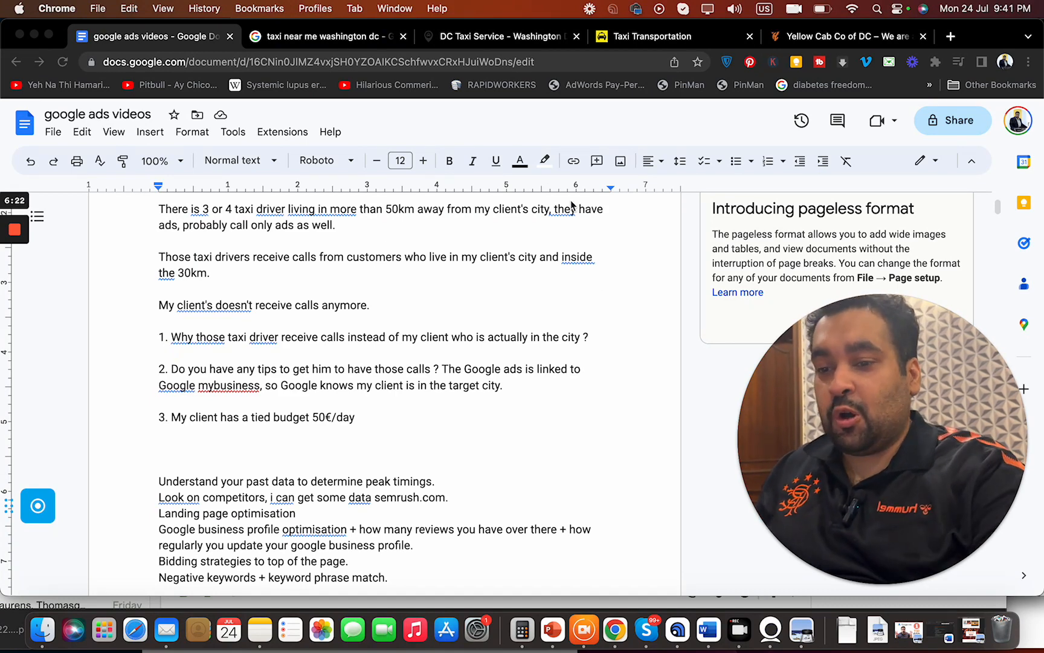
mouse_move(889, 585)
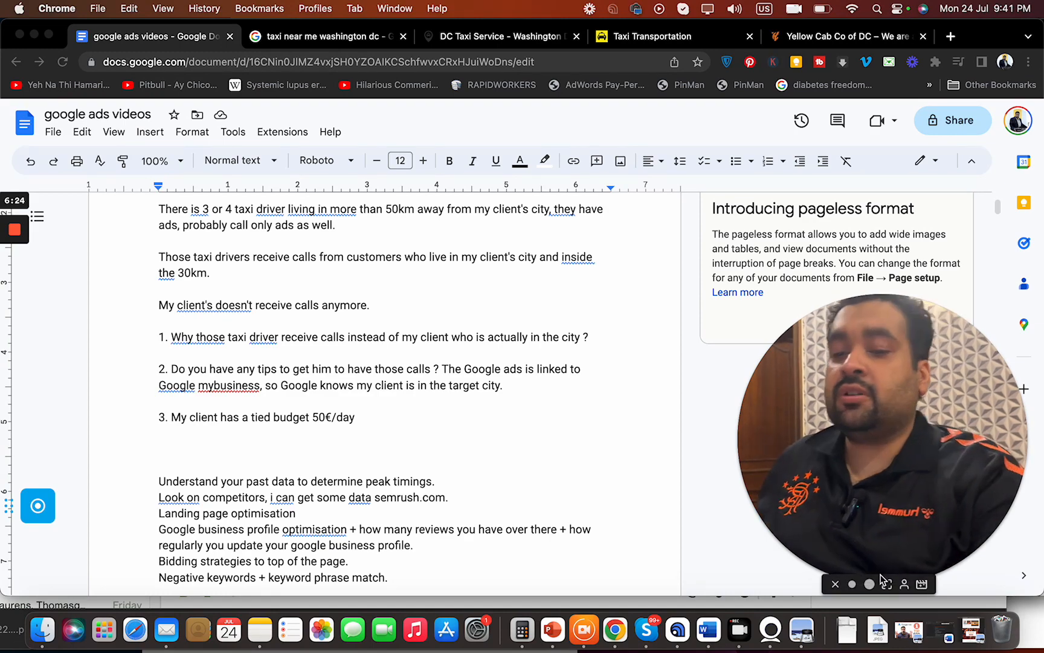
left_click(887, 584)
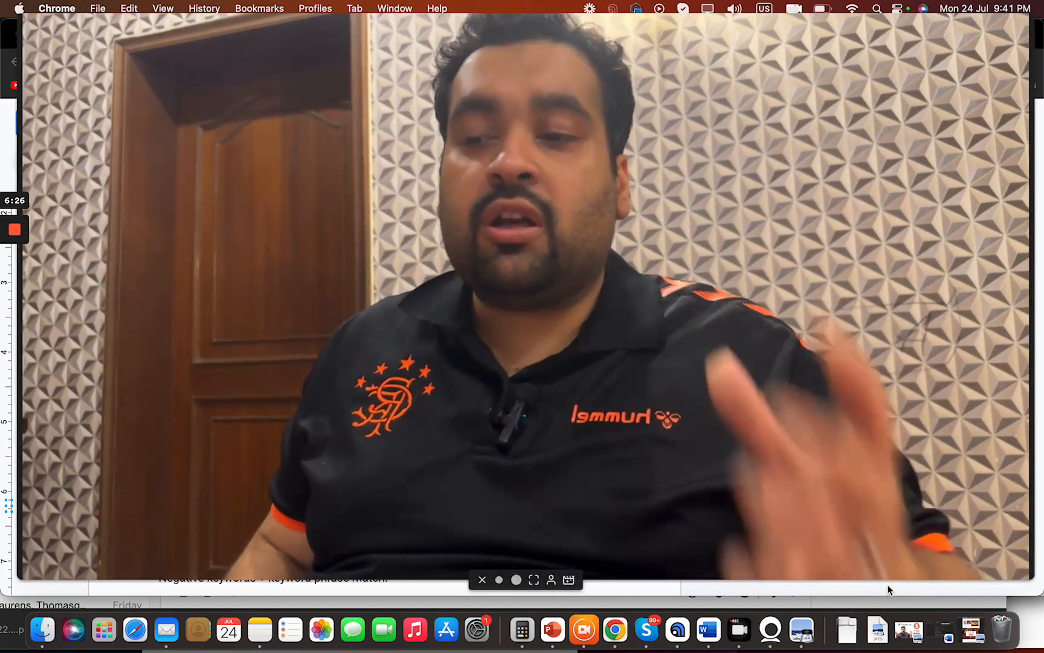